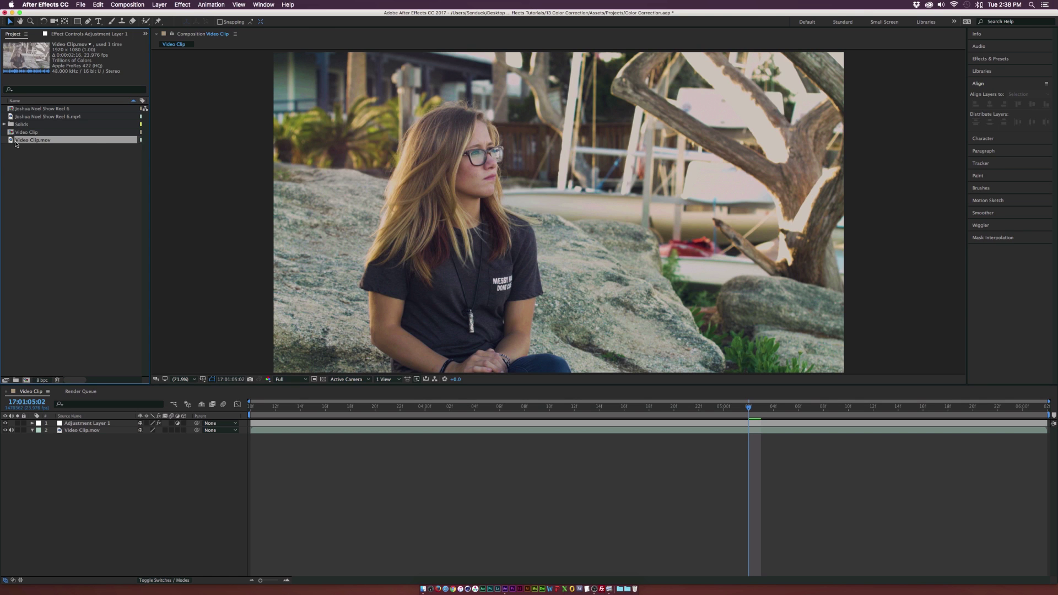
# Step: Preview the Video Clip.mov footage and create a new composition from it
pyautogui.doubleClick(22, 140)
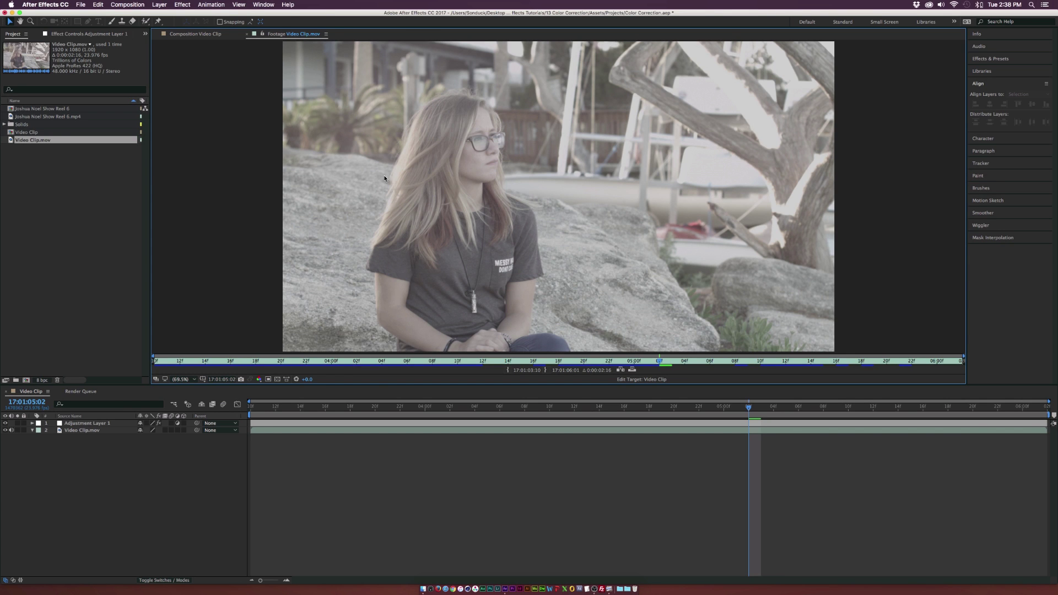
pyautogui.click(25, 140)
pyautogui.moveTo(17, 141); pyautogui.dragTo(26, 381)
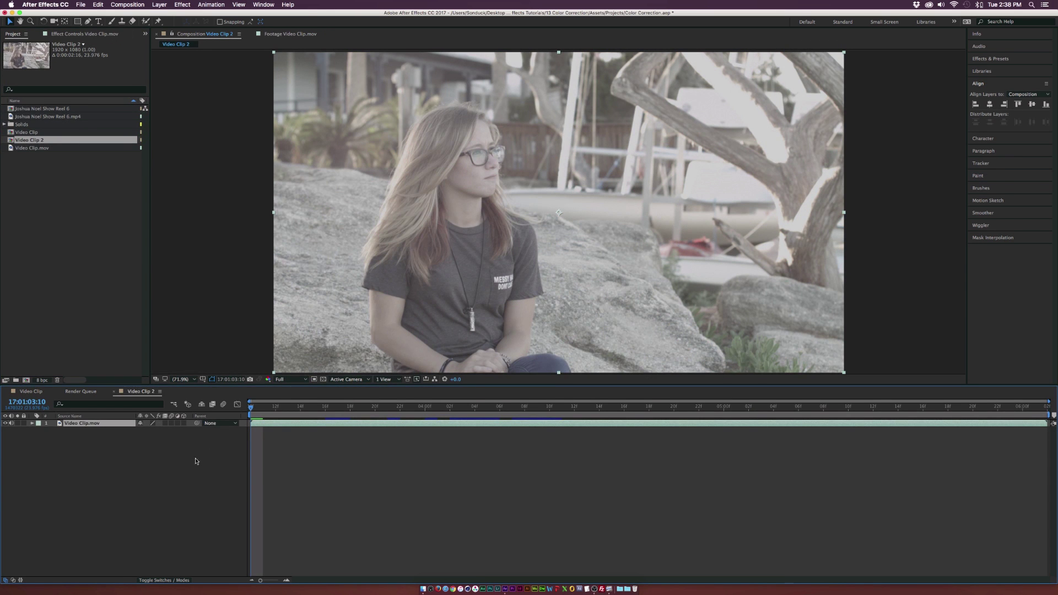
pyautogui.click(117, 461)
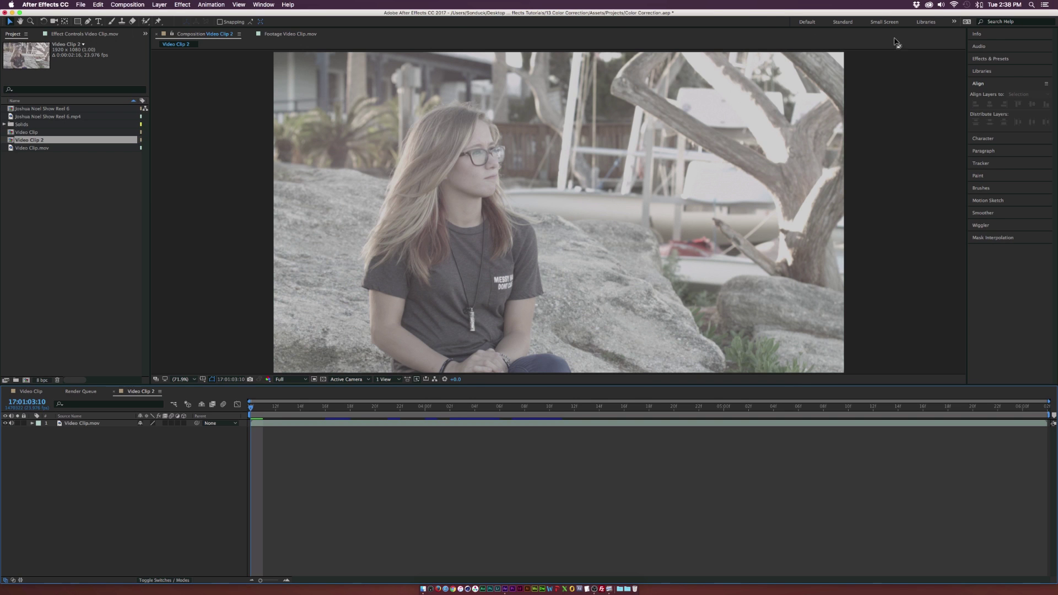
# Step: Switch to the Color workspace
pyautogui.click(954, 22)
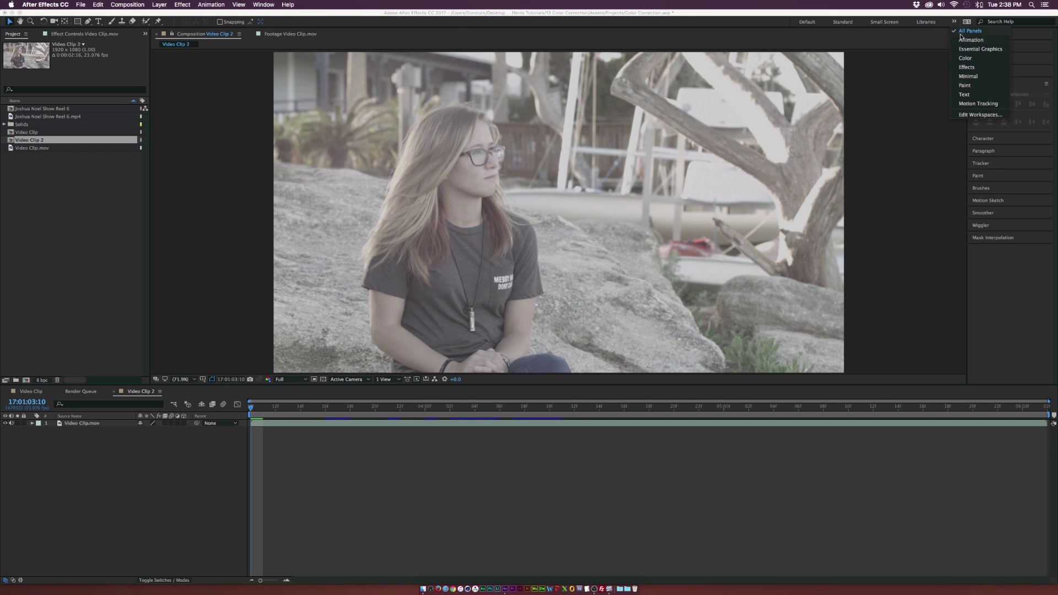
pyautogui.click(272, 5)
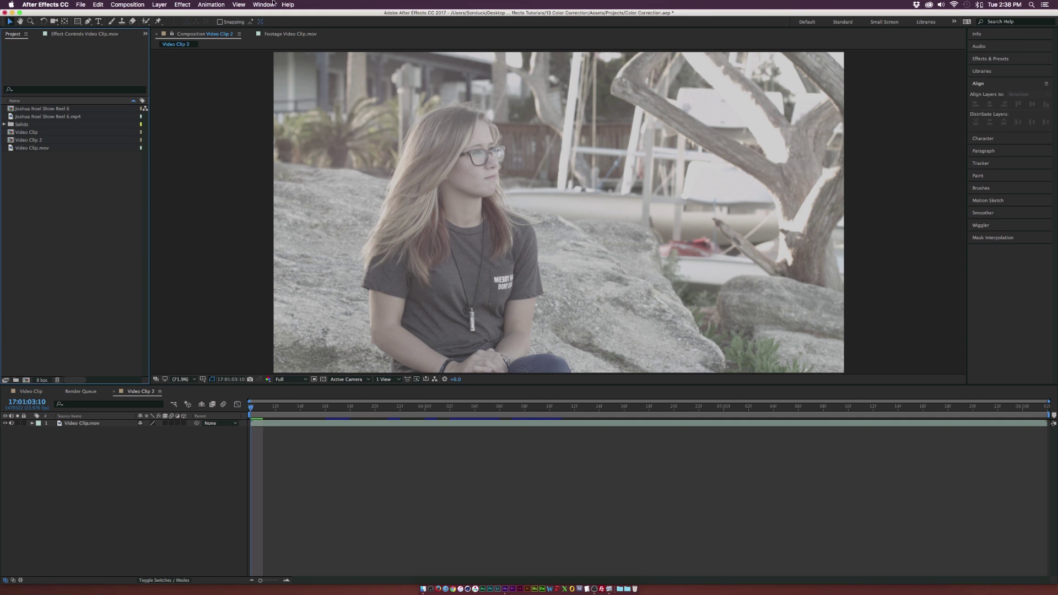
pyautogui.click(272, 4)
pyautogui.moveTo(271, 16)
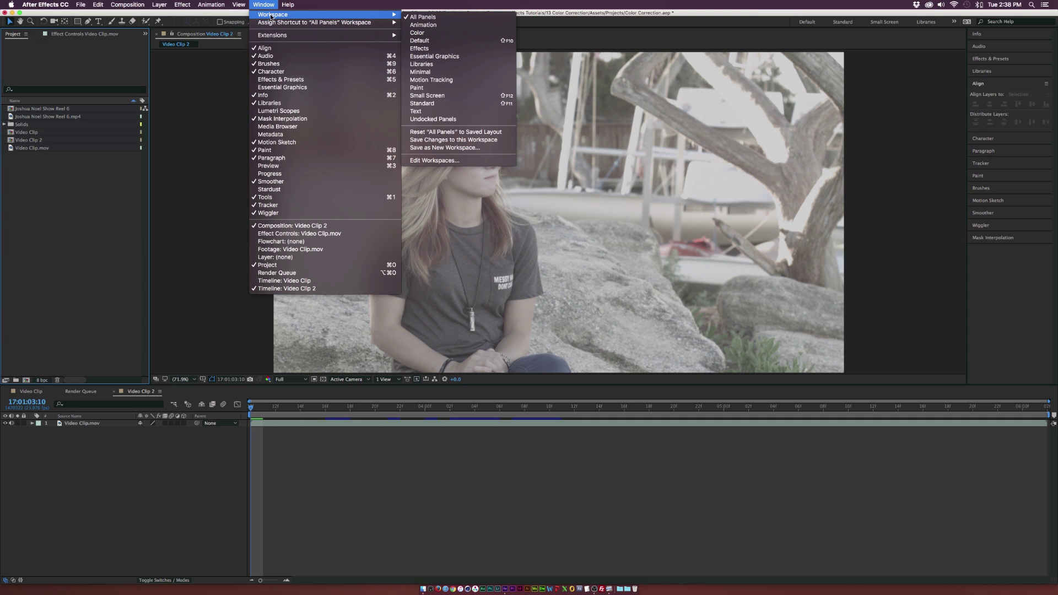
pyautogui.click(428, 34)
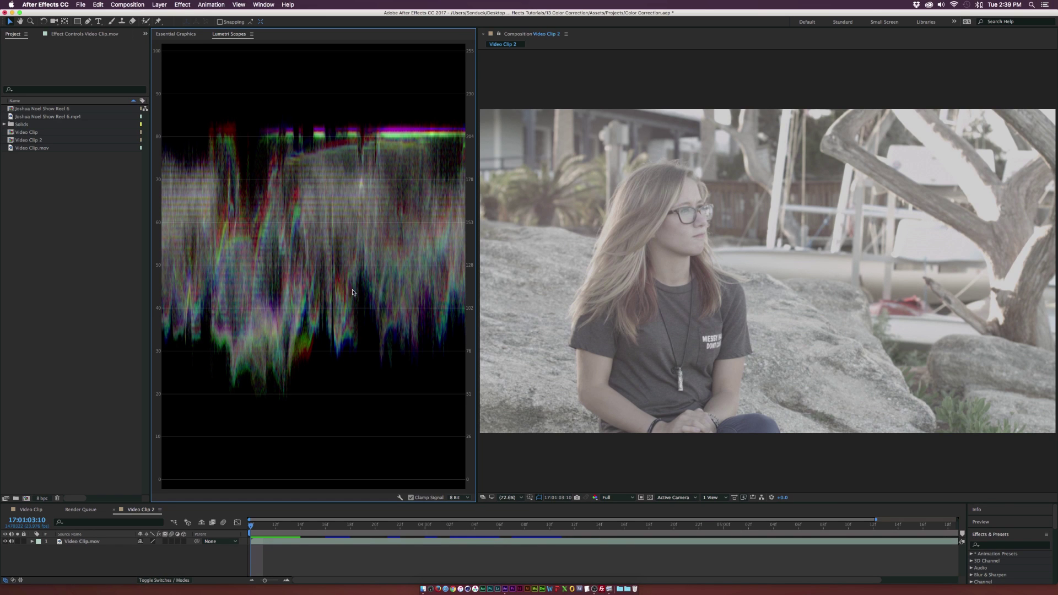
# Step: Add the Vectorscope YUV, Histogram and Parade (RGB) displays to the Lumetri Scopes alongside the waveform
pyautogui.click(401, 498)
pyautogui.click(411, 494)
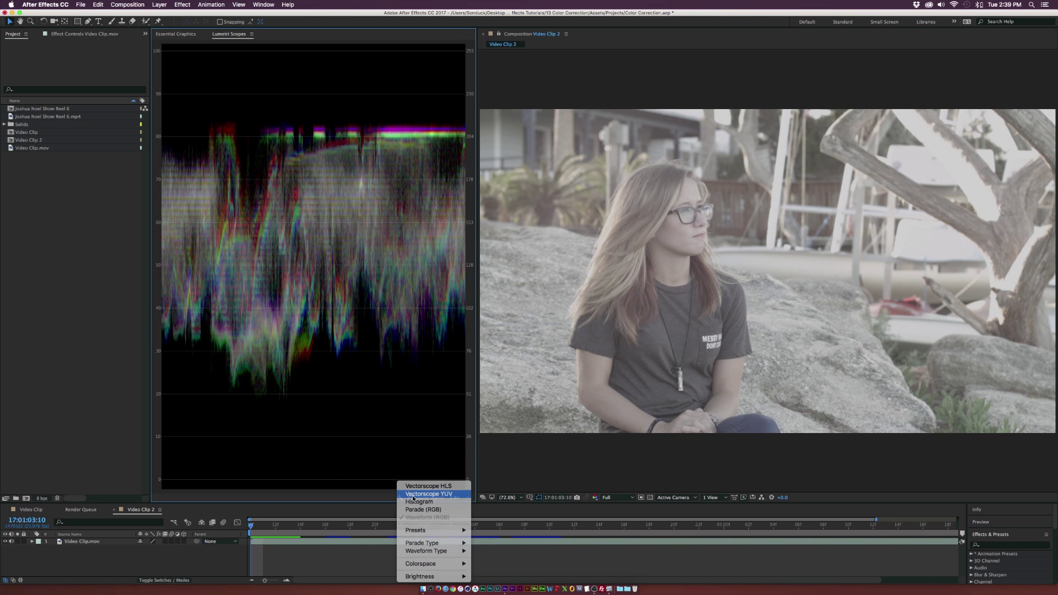
pyautogui.click(401, 498)
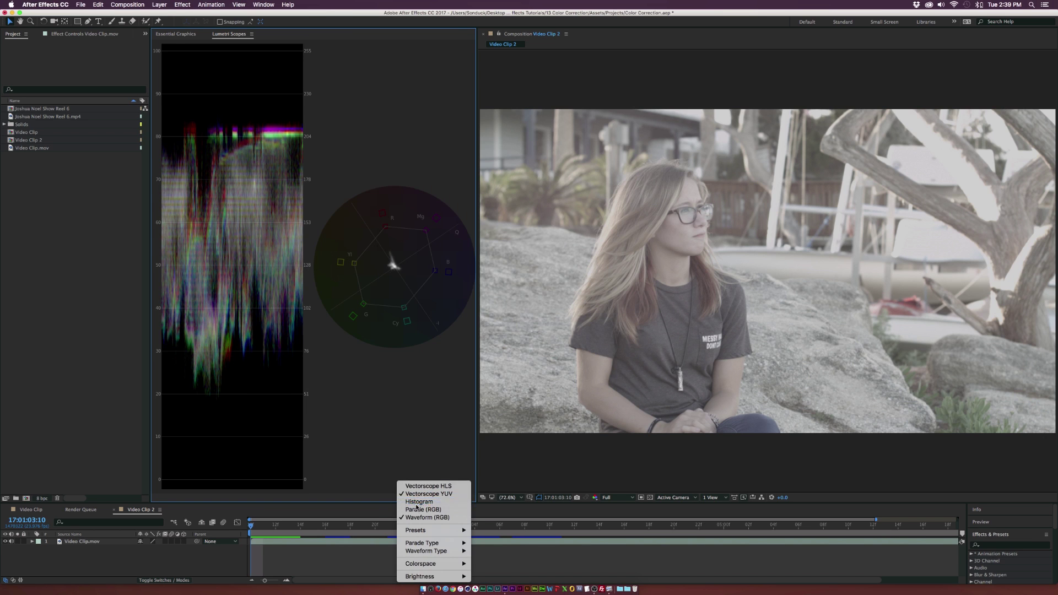
pyautogui.click(405, 502)
pyautogui.click(401, 498)
pyautogui.click(416, 510)
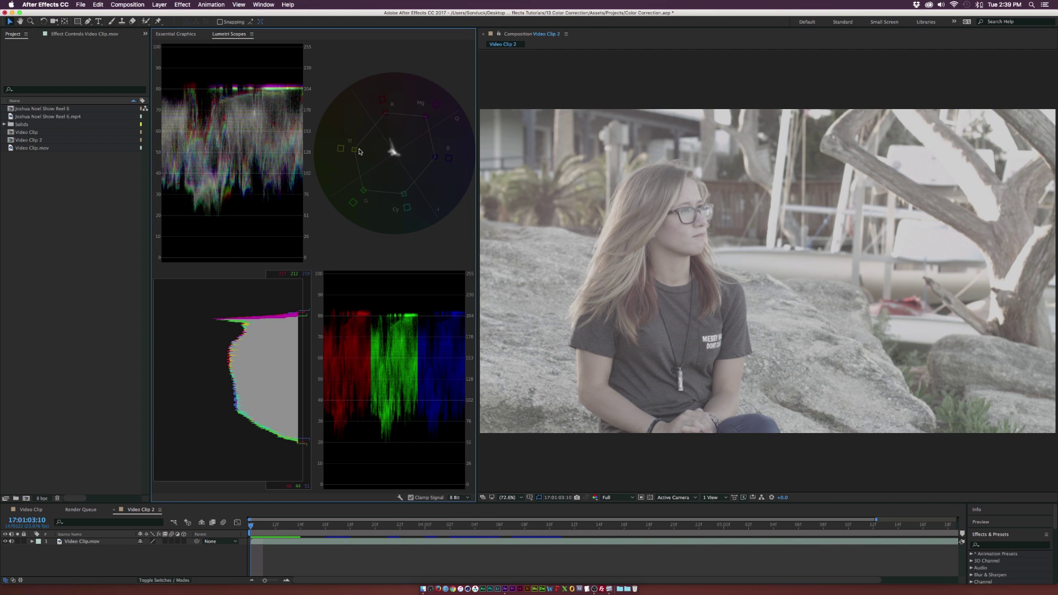
# Step: Change the waveform scope's type to a luminance-only display
pyautogui.click(400, 498)
pyautogui.click(400, 497)
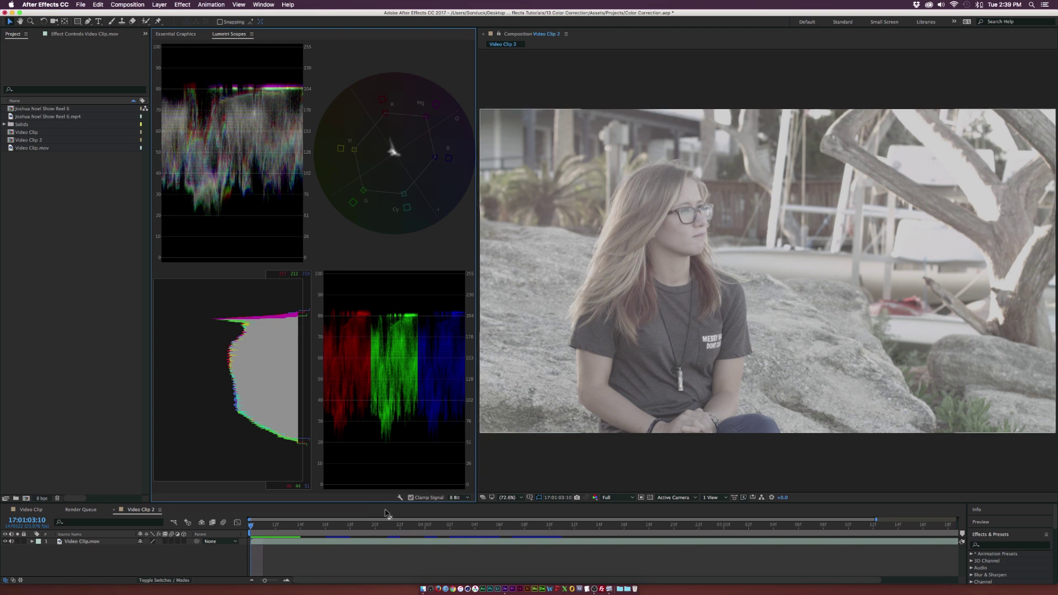
pyautogui.click(400, 497)
pyautogui.moveTo(432, 551)
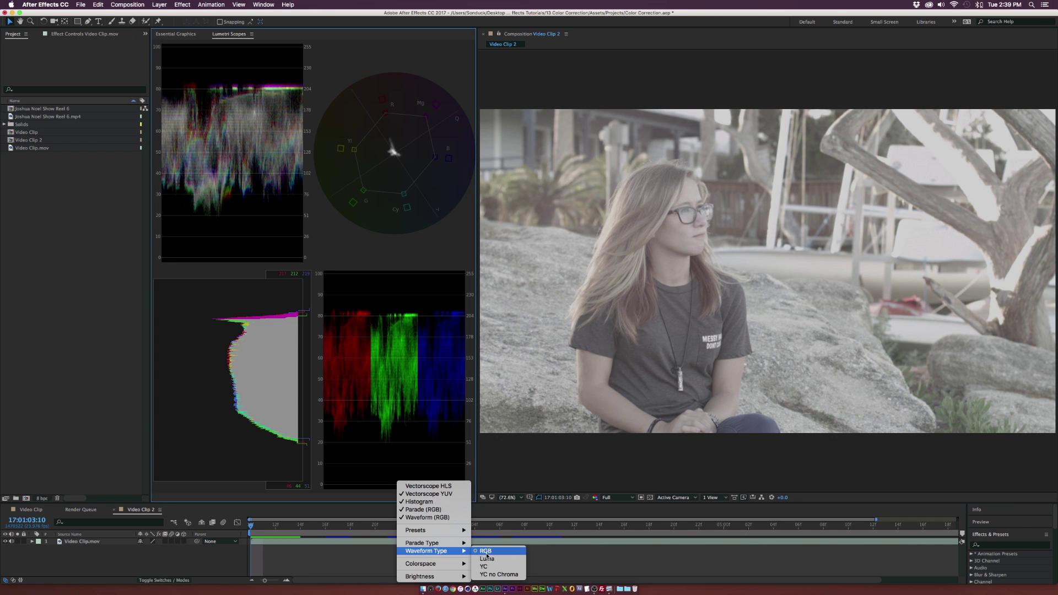
pyautogui.click(230, 179)
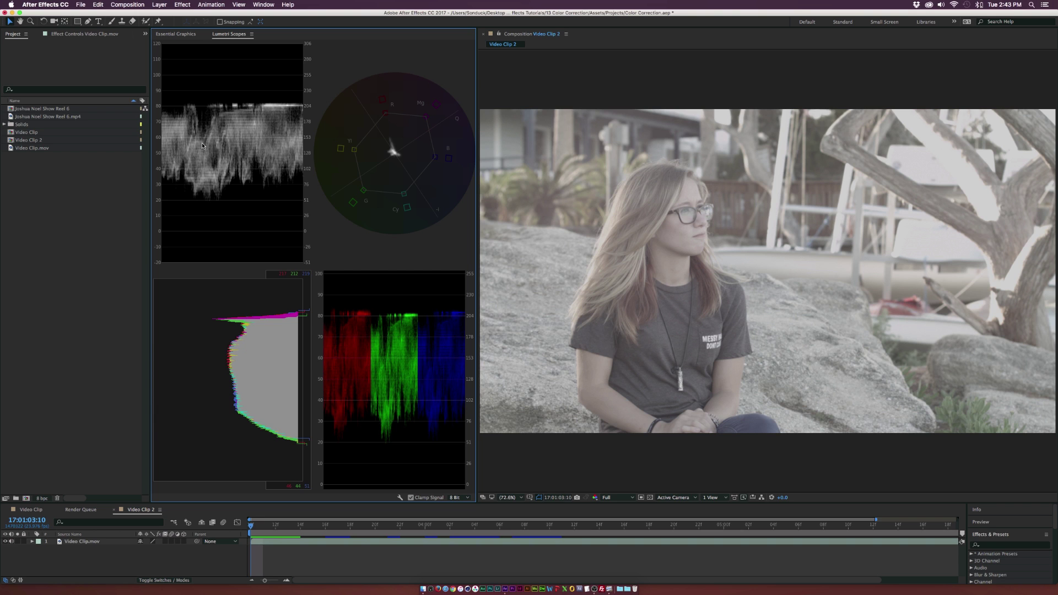
# Step: Add an adjustment layer above the video clip and rename it Color
pyautogui.click(163, 7)
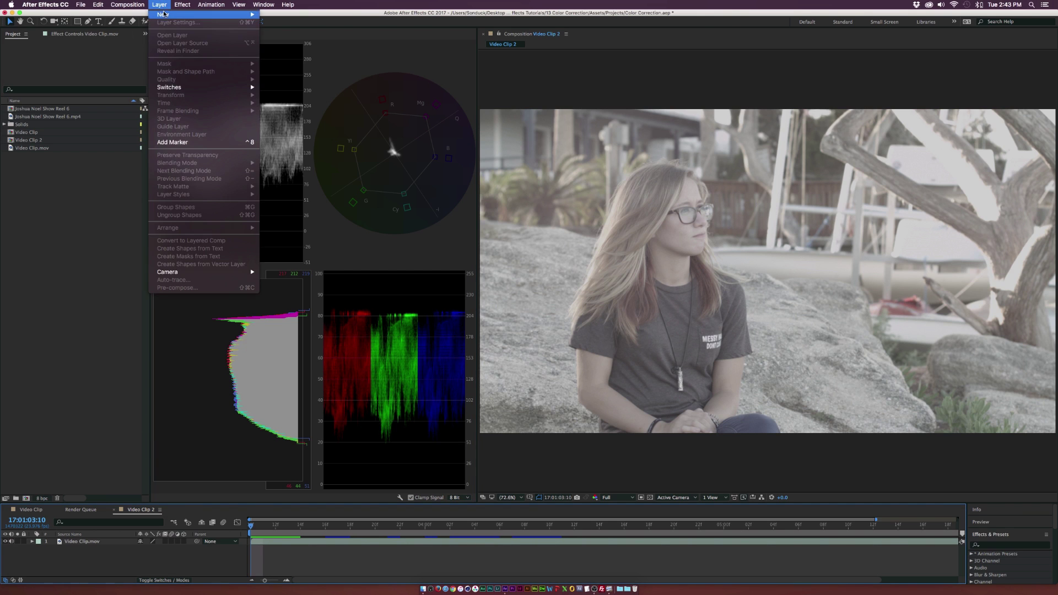
pyautogui.moveTo(209, 14)
pyautogui.click(289, 65)
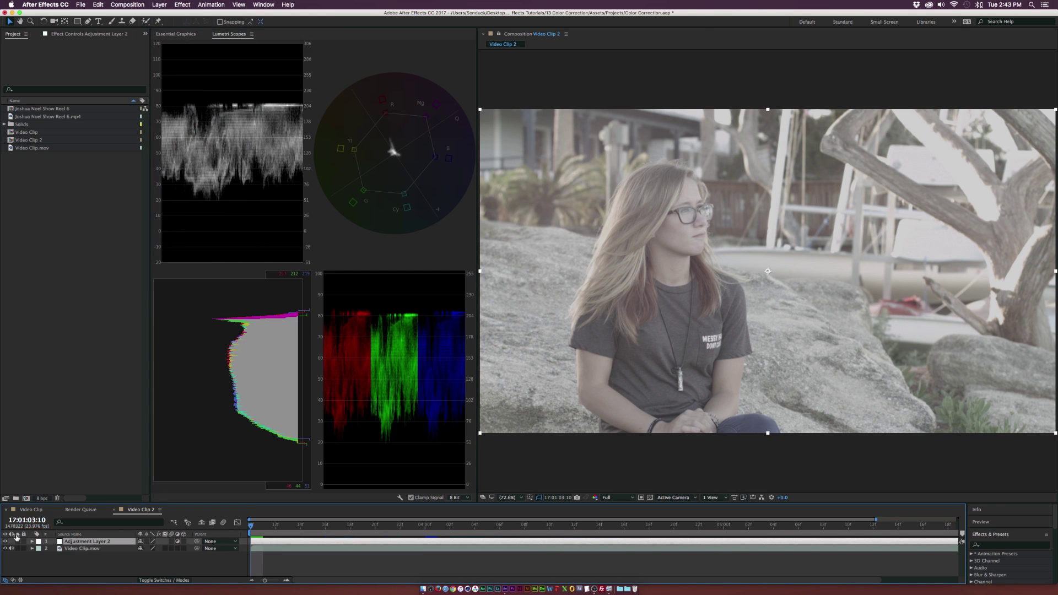
pyautogui.press('Return')
pyautogui.write('Color')
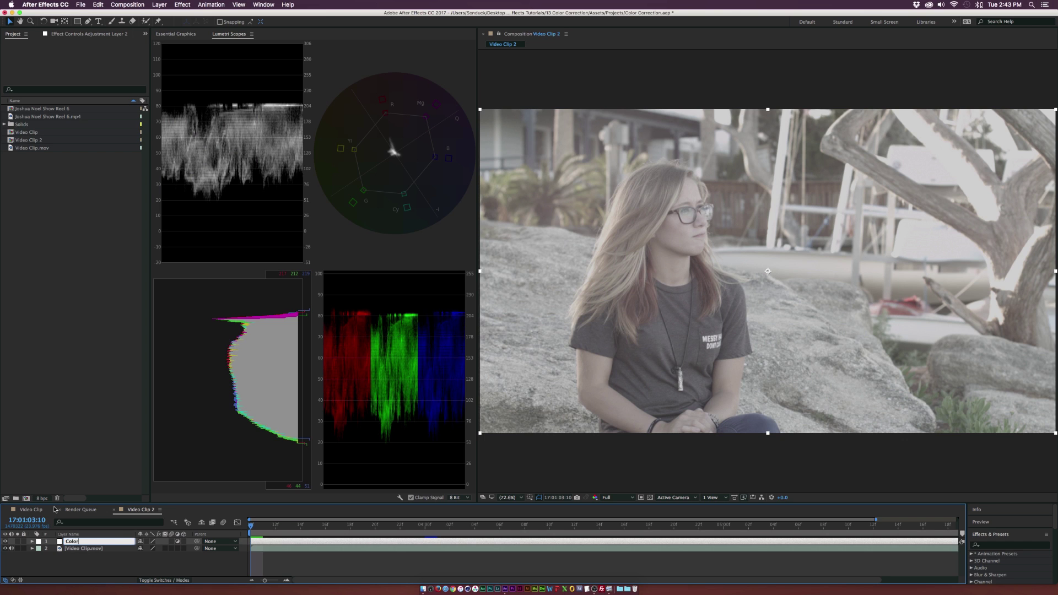
pyautogui.press('Return')
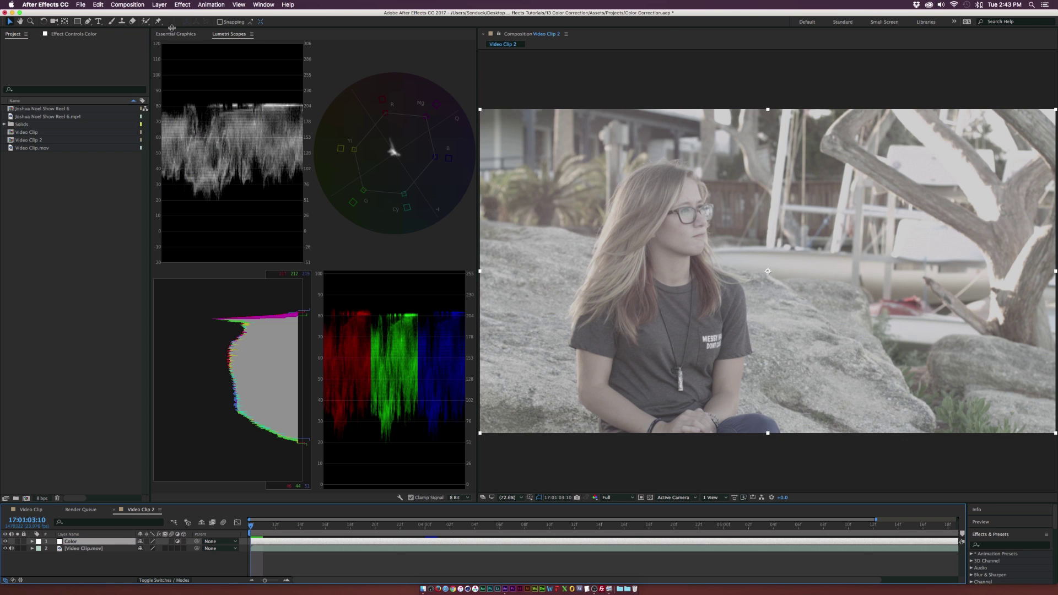
# Step: Apply the Lumetri Color effect to the Color layer and set its Basic Correction contrast to 150
pyautogui.click(182, 4)
pyautogui.moveTo(233, 84)
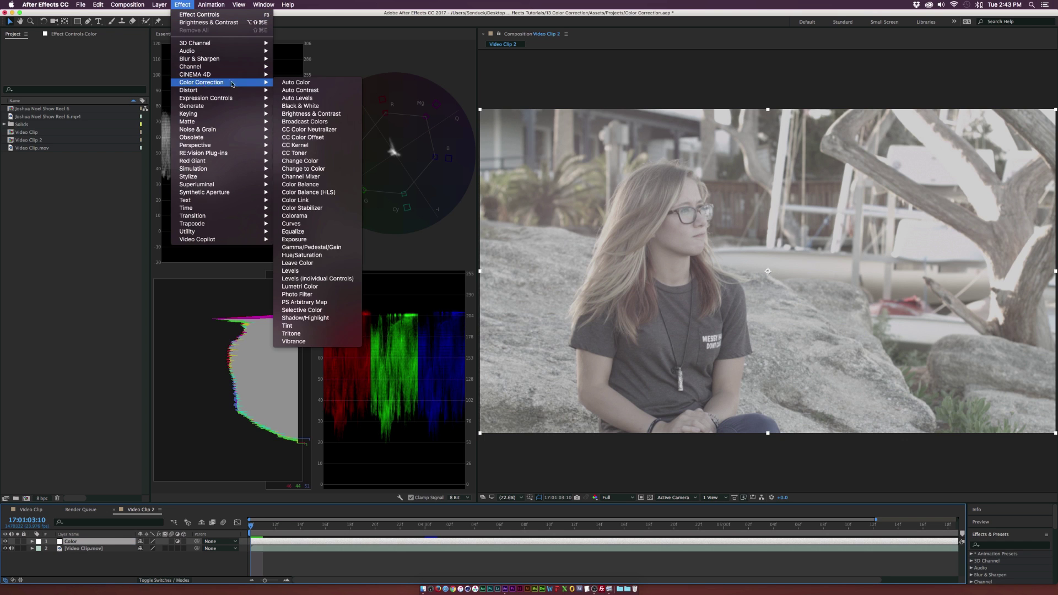
pyautogui.click(318, 286)
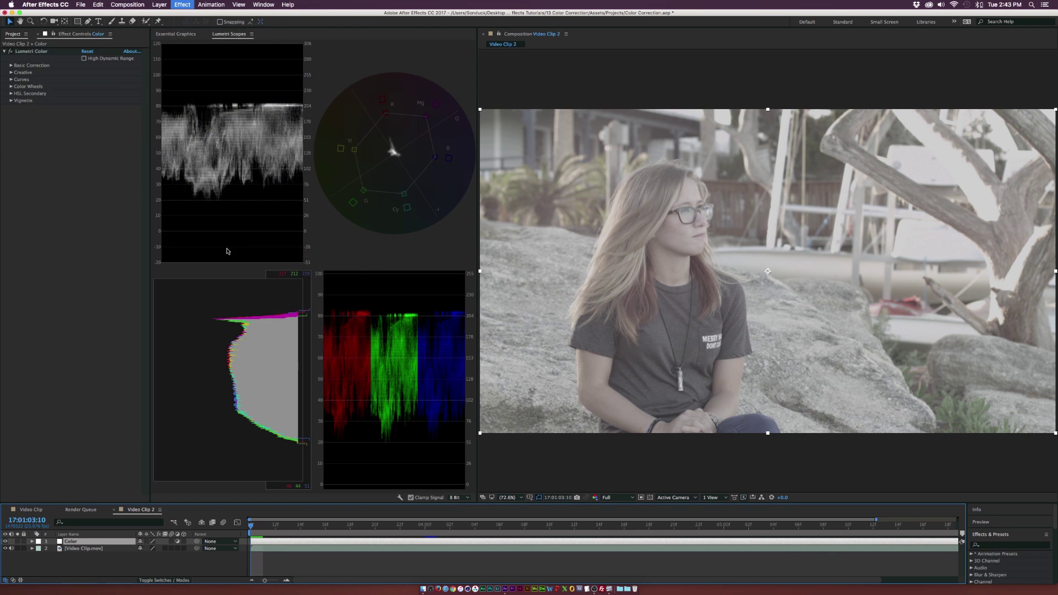
pyautogui.click(10, 65)
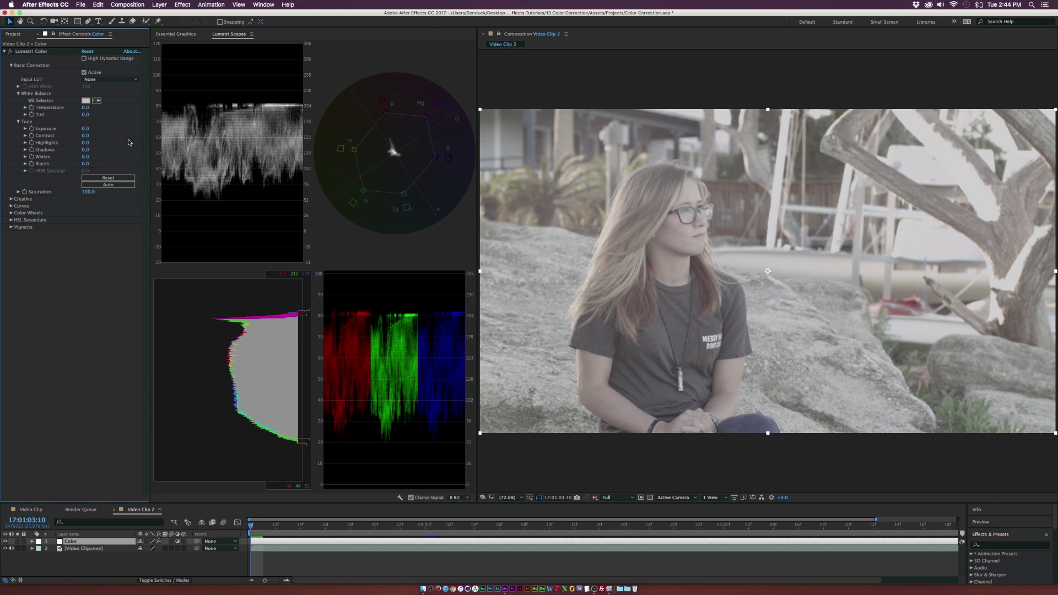
pyautogui.click(86, 136)
pyautogui.write('150')
pyautogui.press('Return')
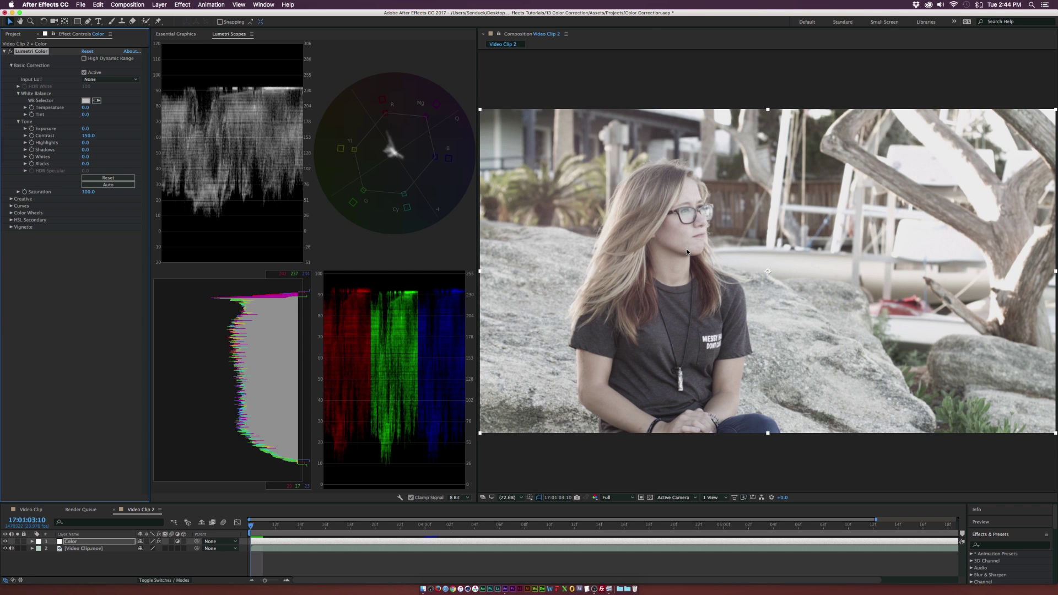
# Step: Draw a closed mask with the Pen tool around the woman's face on the Video Clip.mov layer
pyautogui.click(77, 548)
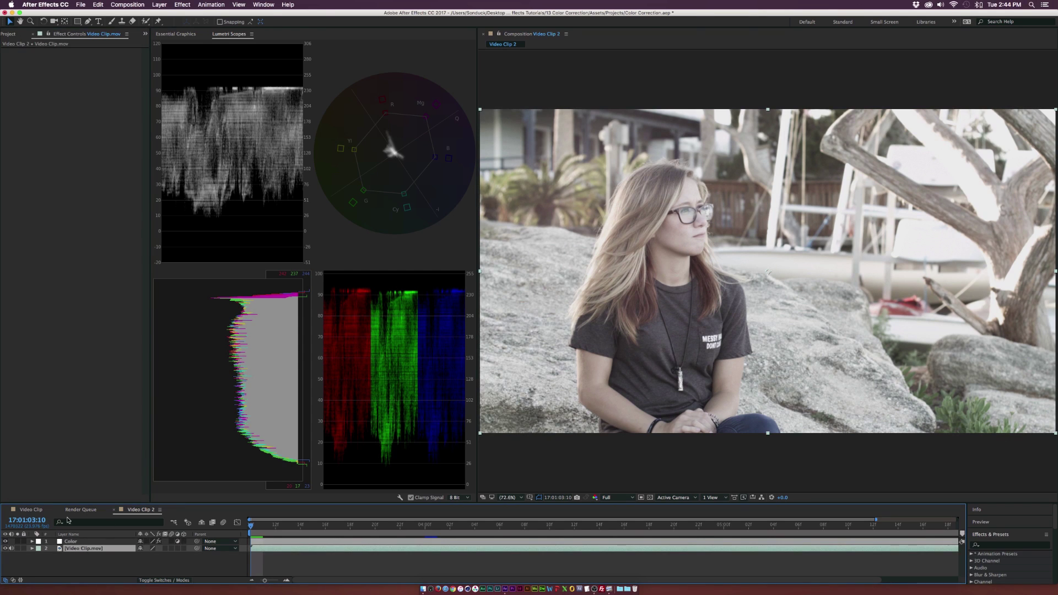
pyautogui.press('g')
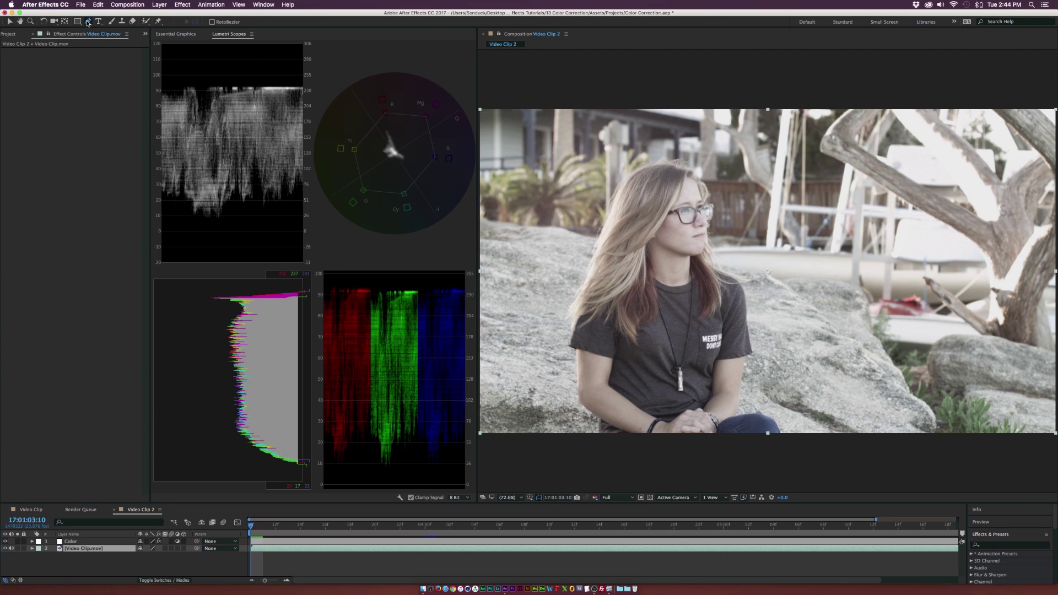
pyautogui.click(685, 182)
pyautogui.click(670, 204)
pyautogui.click(663, 227)
pyautogui.click(667, 245)
pyautogui.click(700, 251)
pyautogui.click(708, 237)
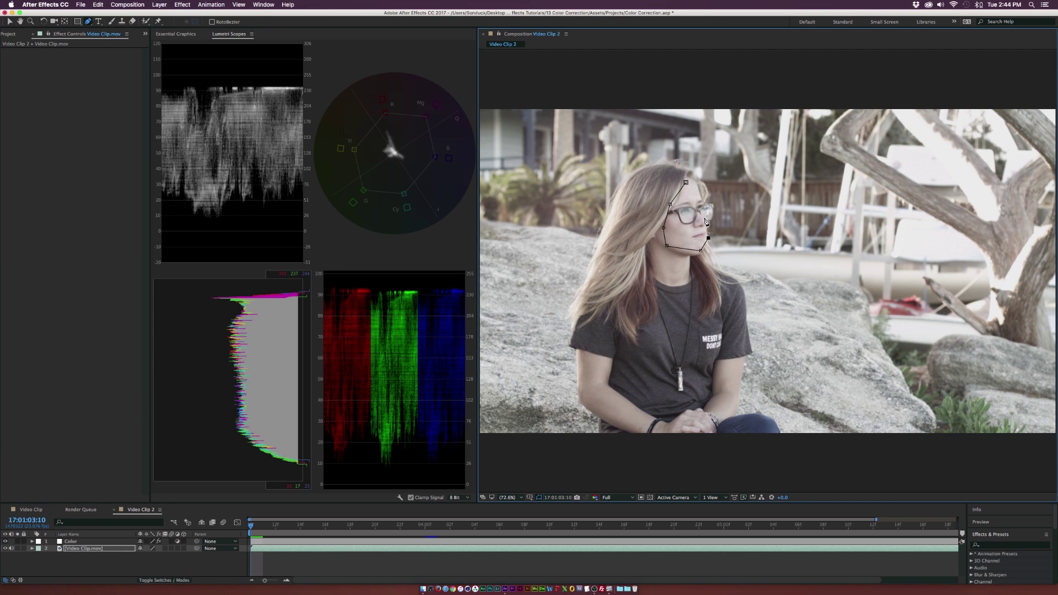
pyautogui.click(704, 213)
pyautogui.click(685, 183)
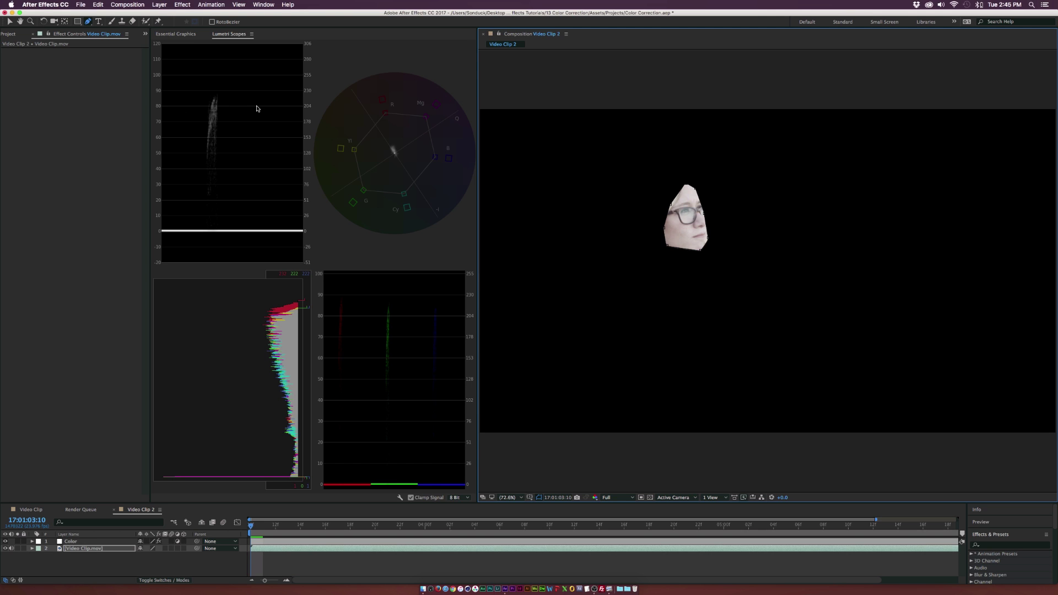
# Step: Set the face mask's mode to None so the whole frame shows
pyautogui.press('m')
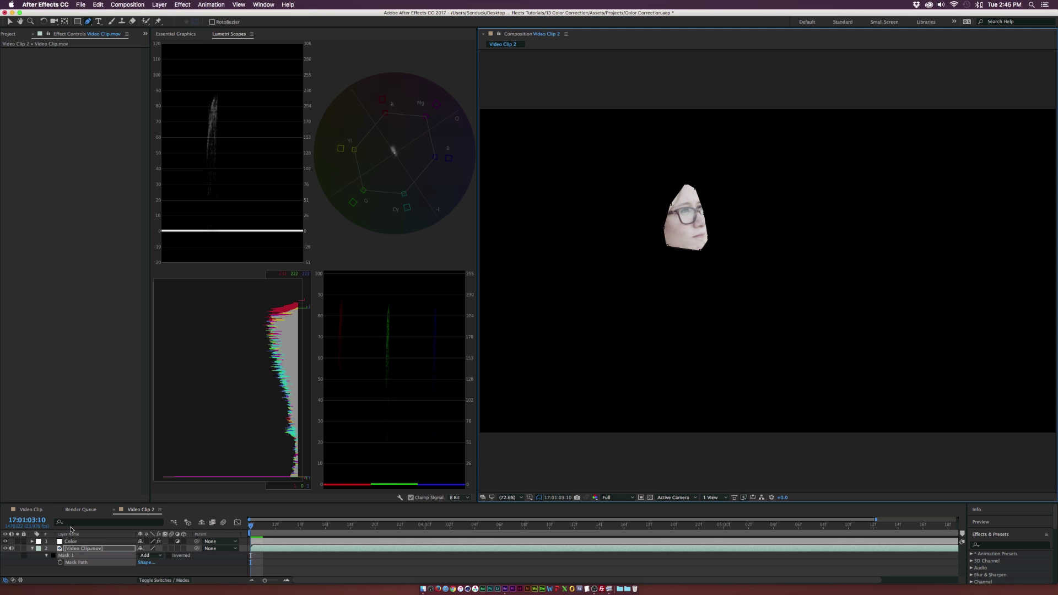
pyautogui.click(156, 555)
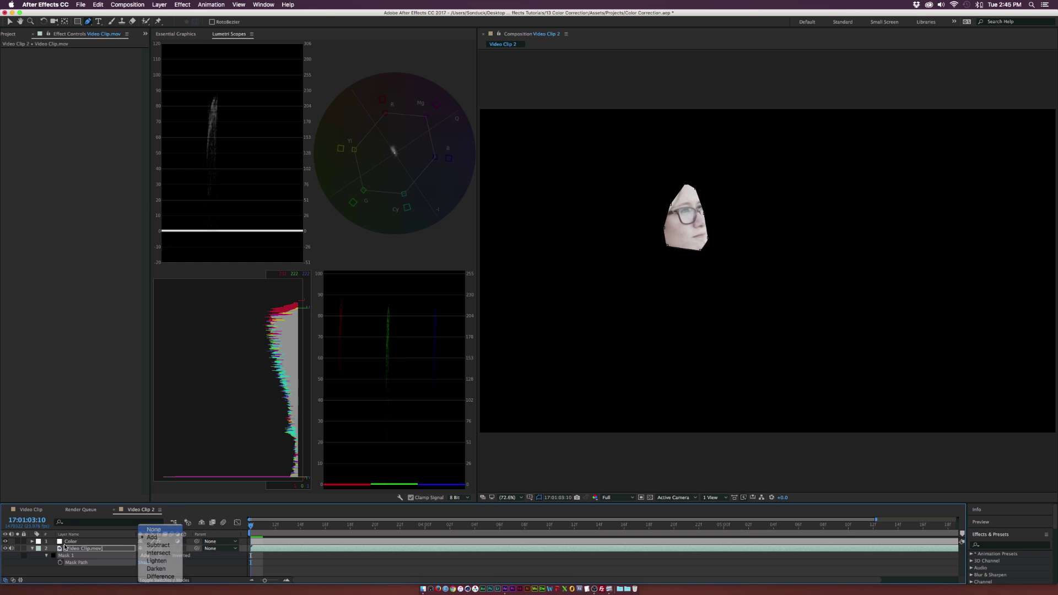
pyautogui.click(154, 529)
# Step: Set the Lumetri Color exposure on the Color layer to -0.7
pyautogui.click(71, 541)
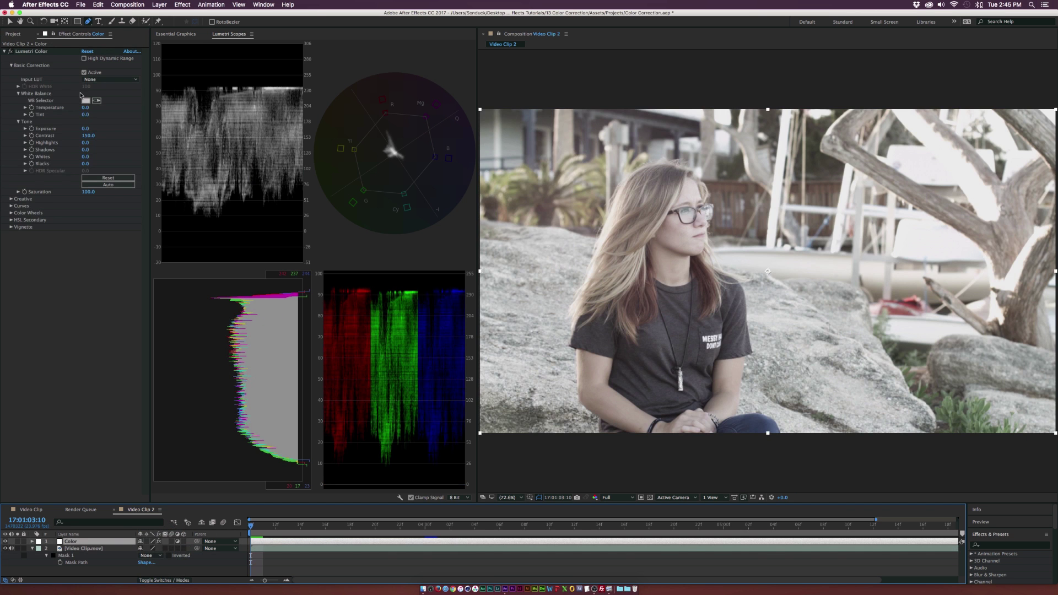
pyautogui.click(85, 128)
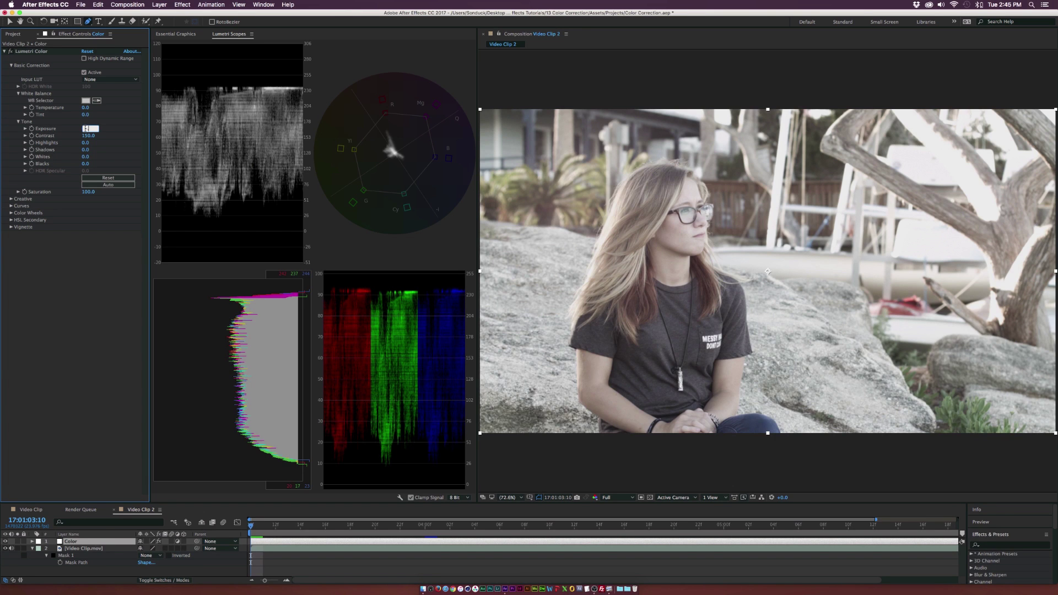
pyautogui.write('-0.7')
pyautogui.press('Return')
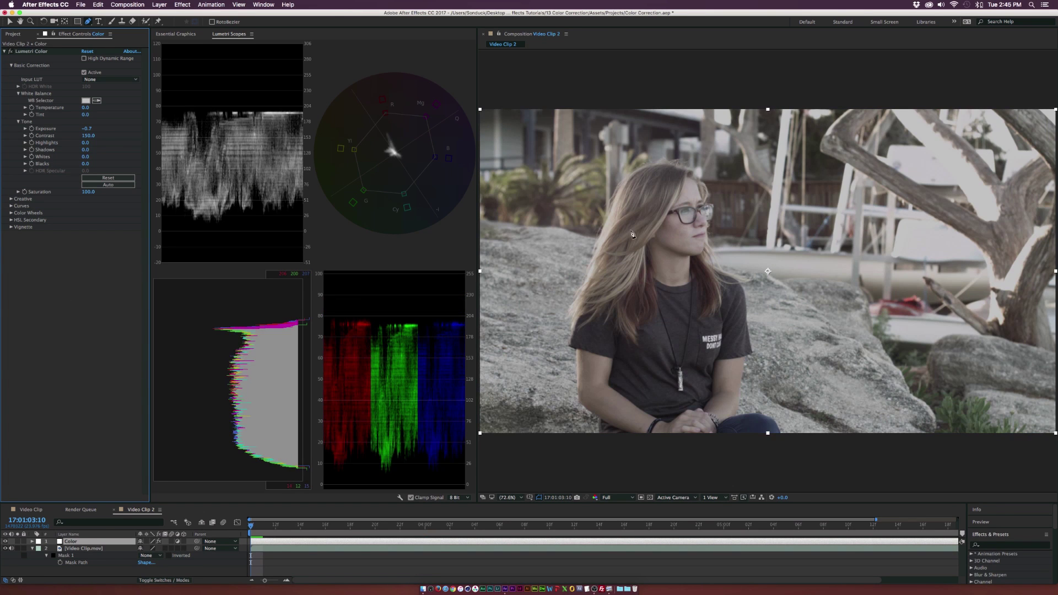
# Step: Isolate the face by setting its mask to Add, check the skin levels in the scopes, and return the mask to None
pyautogui.click(144, 556)
pyautogui.click(146, 537)
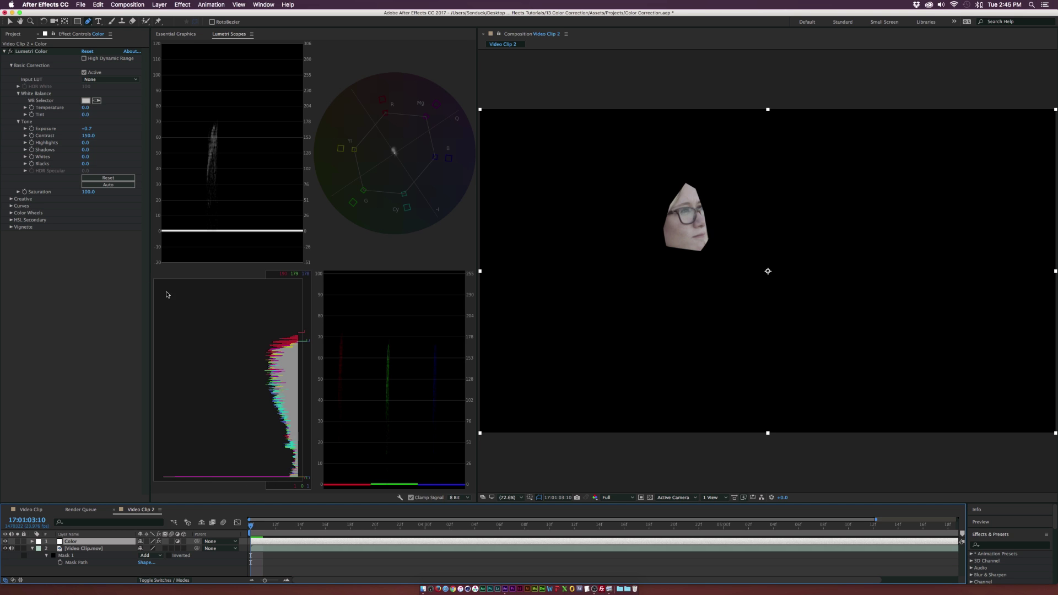
pyautogui.click(150, 555)
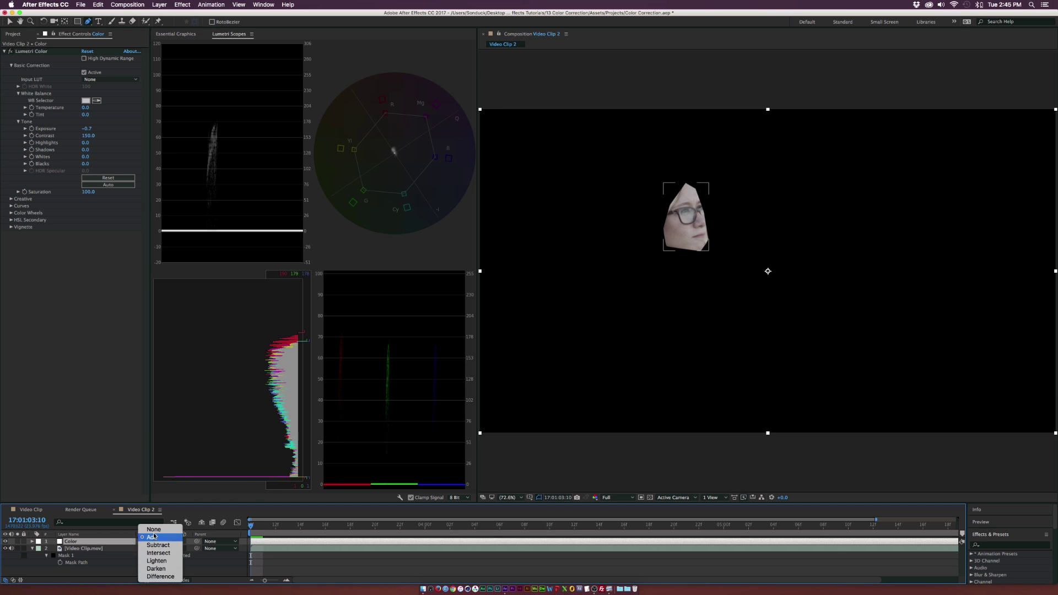
pyautogui.click(154, 529)
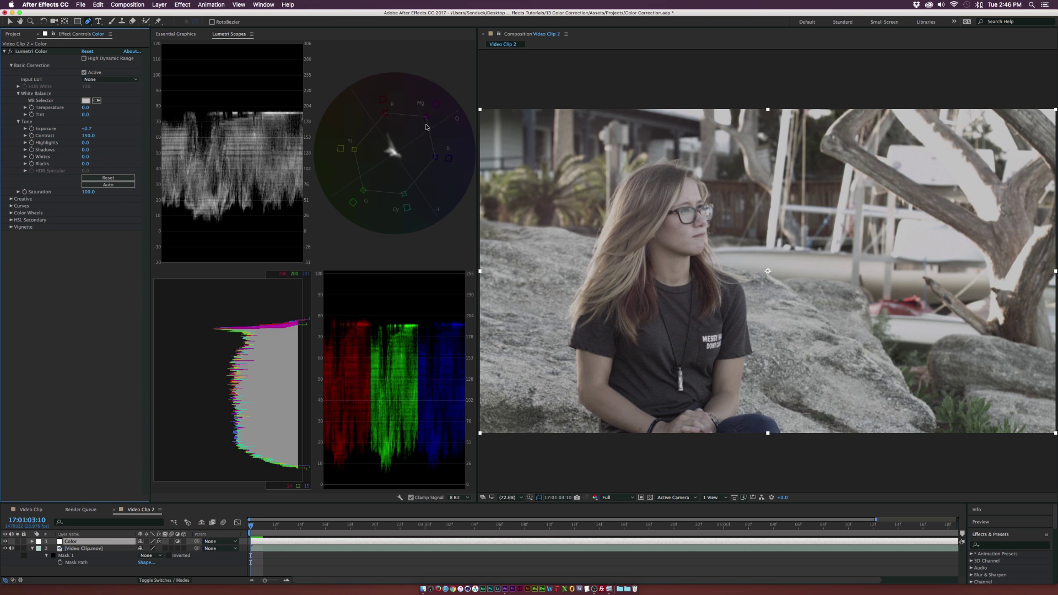
# Step: Set the Lumetri Color saturation to 240 and the white balance temperature to 6 on the Color layer
pyautogui.click(88, 192)
pyautogui.write('240')
pyautogui.press('Return')
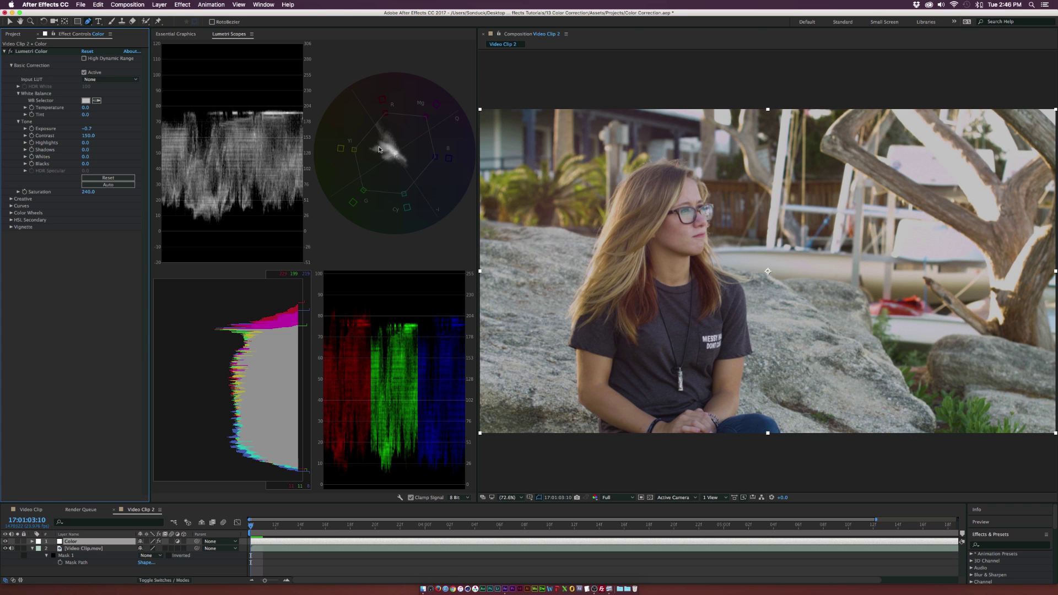
pyautogui.click(85, 108)
pyautogui.press('Return')
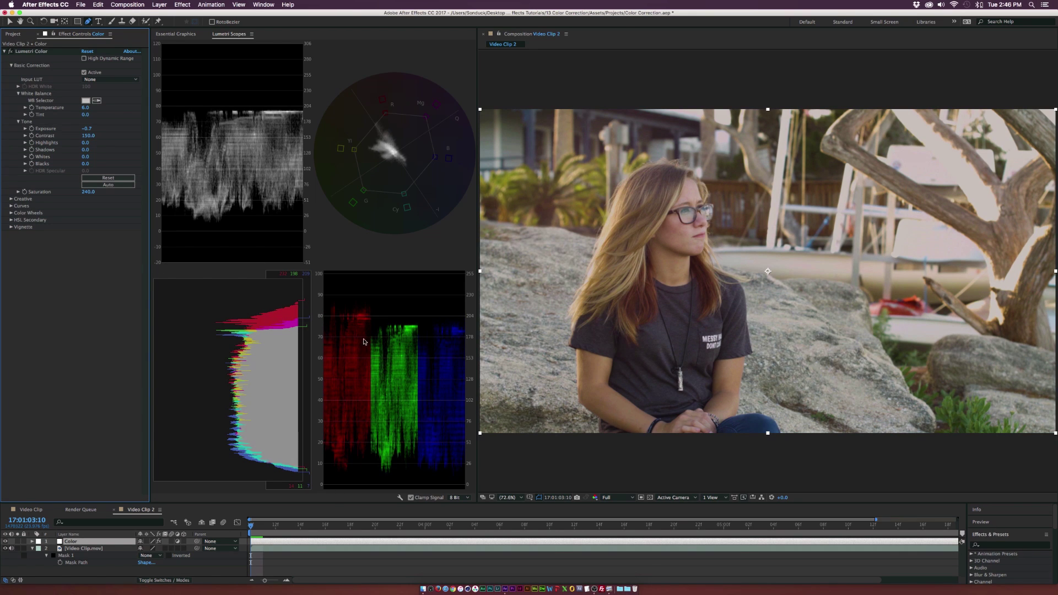
# Step: Set the vibrance to 50 in the Creative section of the Color layer's Lumetri Color effect
pyautogui.click(374, 323)
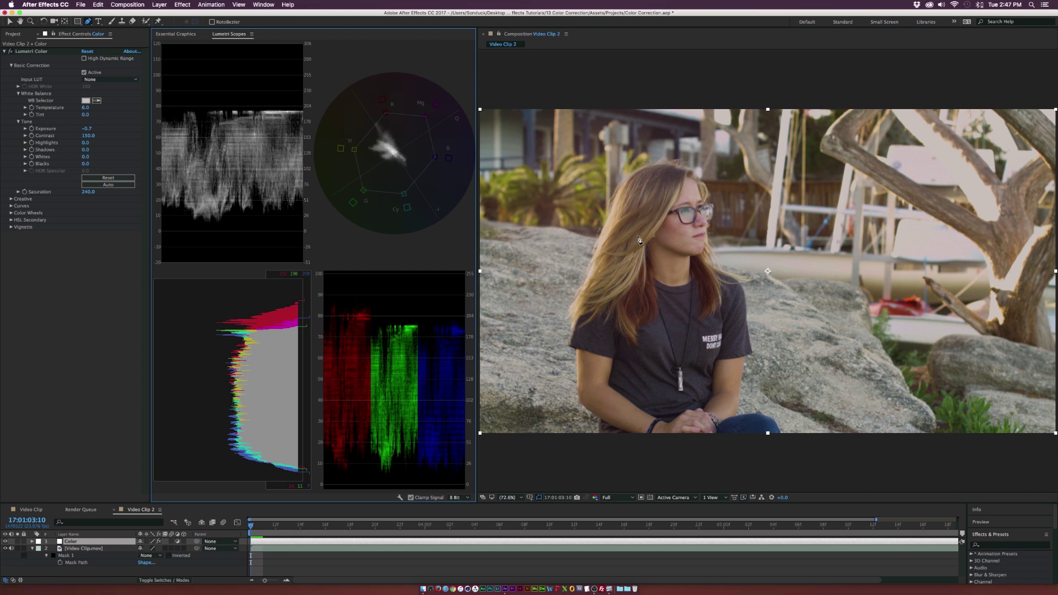
pyautogui.click(11, 198)
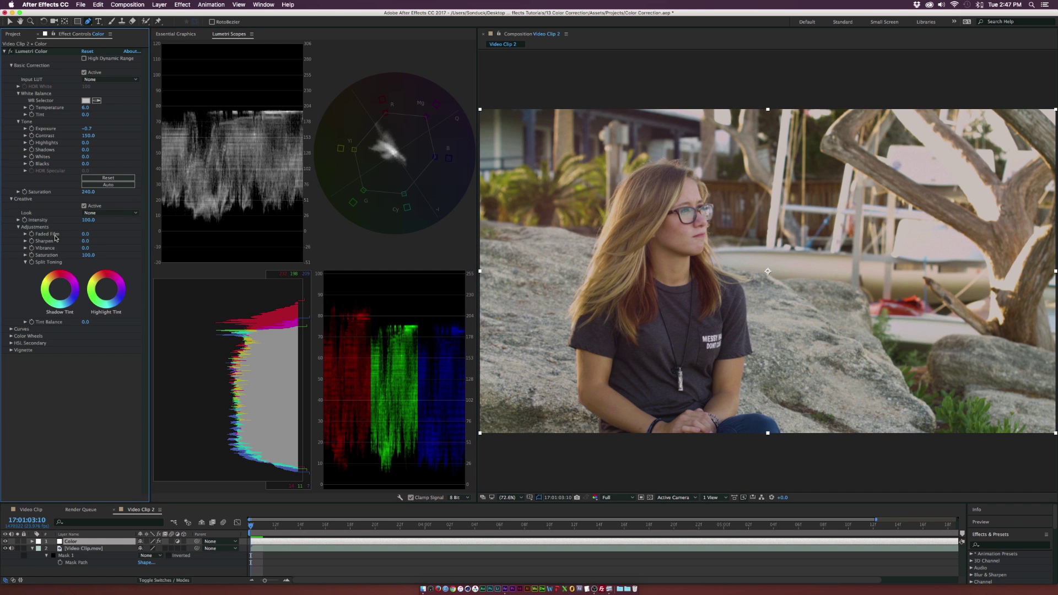
pyautogui.click(85, 248)
pyautogui.write('50')
pyautogui.press('Return')
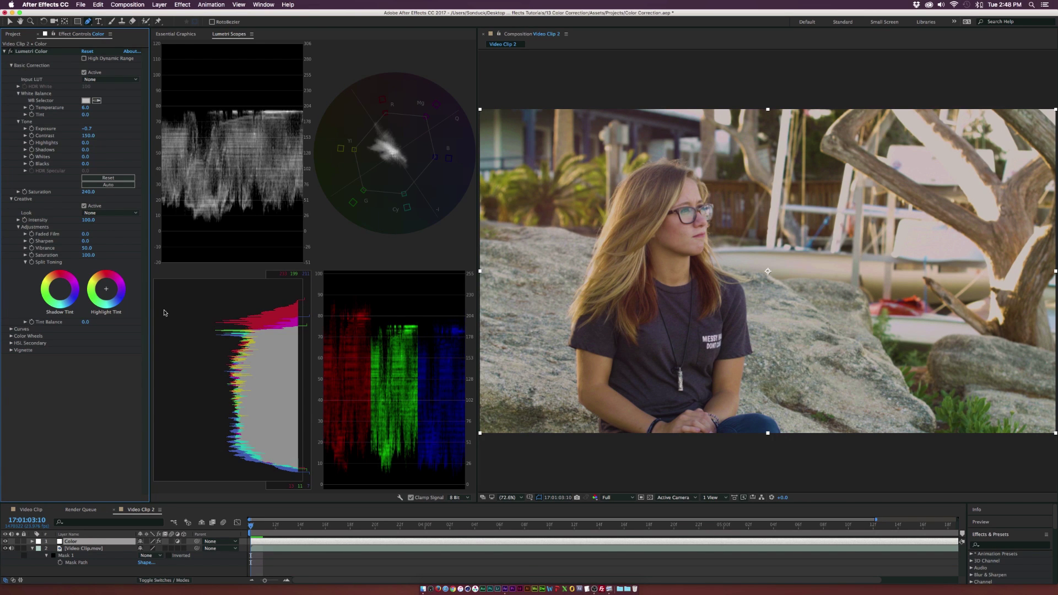
# Step: Isolate the face by setting the clip's mask to Add, examine the skin tones in the vectorscope, and return the mask to None
pyautogui.click(77, 549)
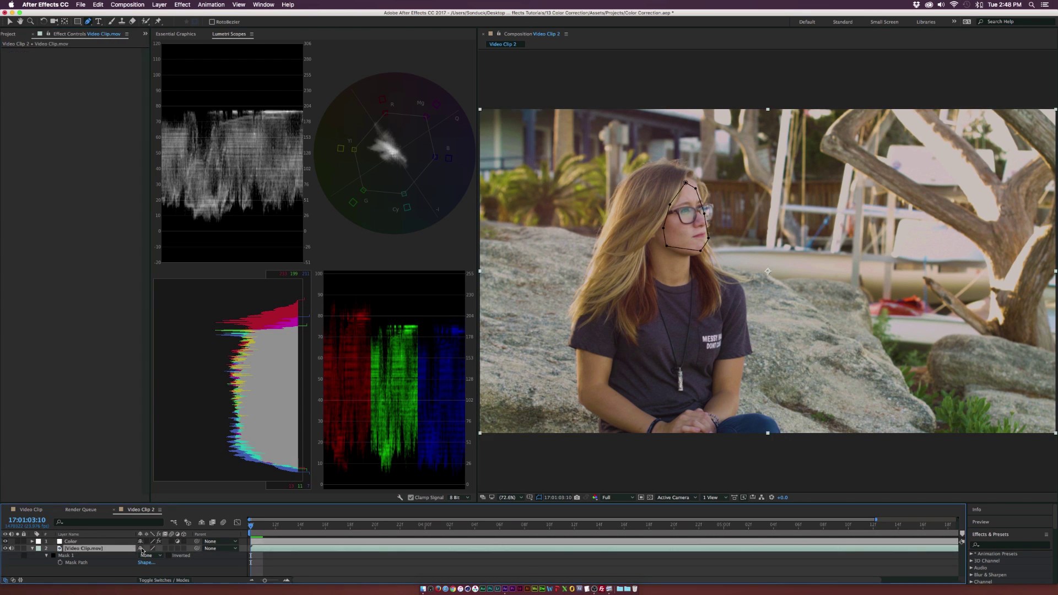
pyautogui.click(146, 555)
pyautogui.click(153, 538)
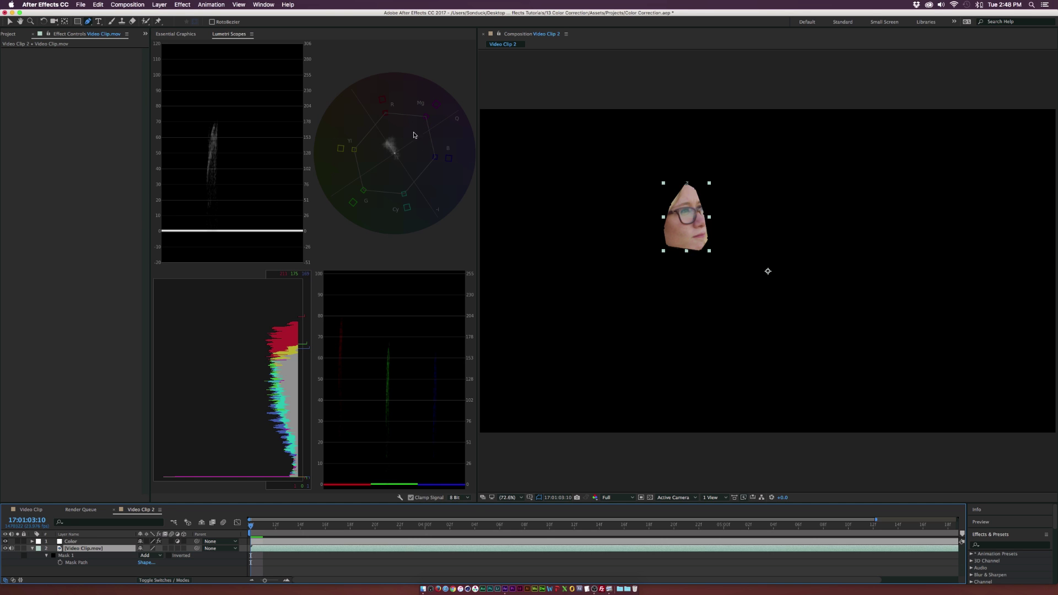
pyautogui.click(149, 555)
pyautogui.click(148, 542)
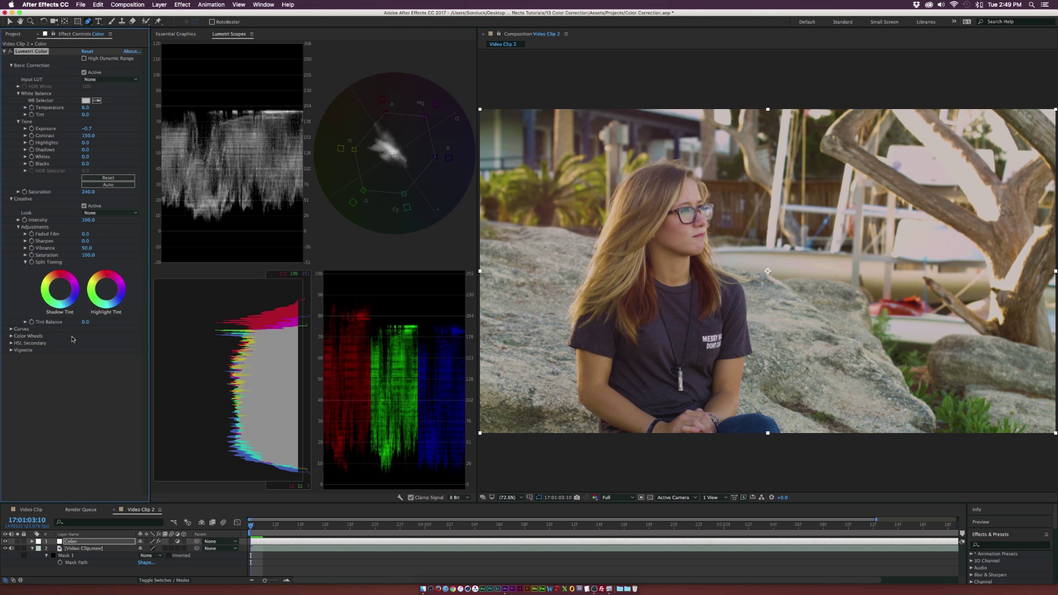
# Step: Collapse the first Lumetri Color effect and add a second Lumetri Color effect to the Color layer
pyautogui.click(11, 335)
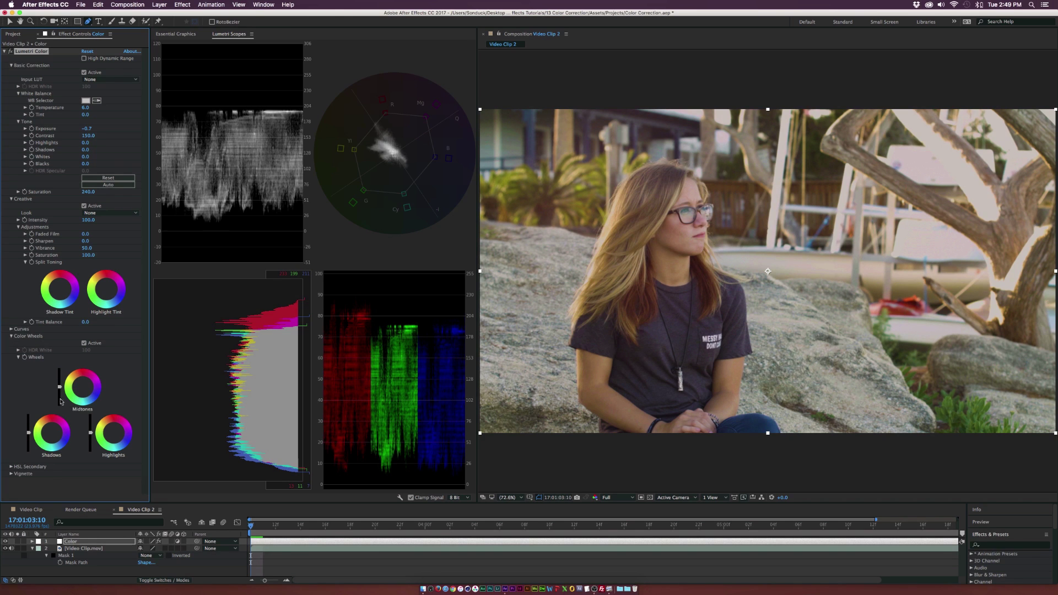
pyautogui.click(12, 336)
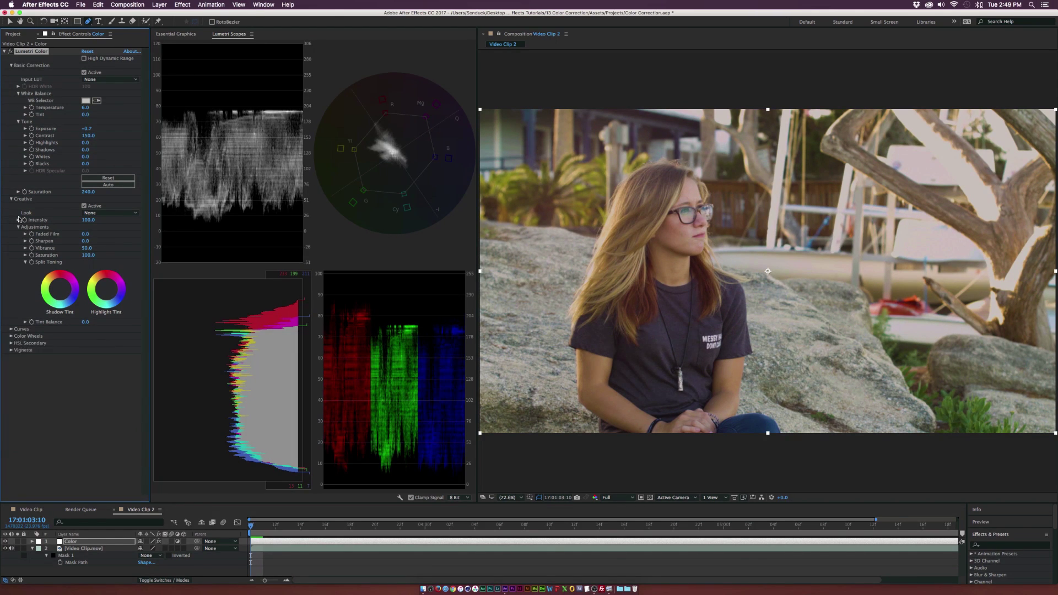
pyautogui.click(6, 51)
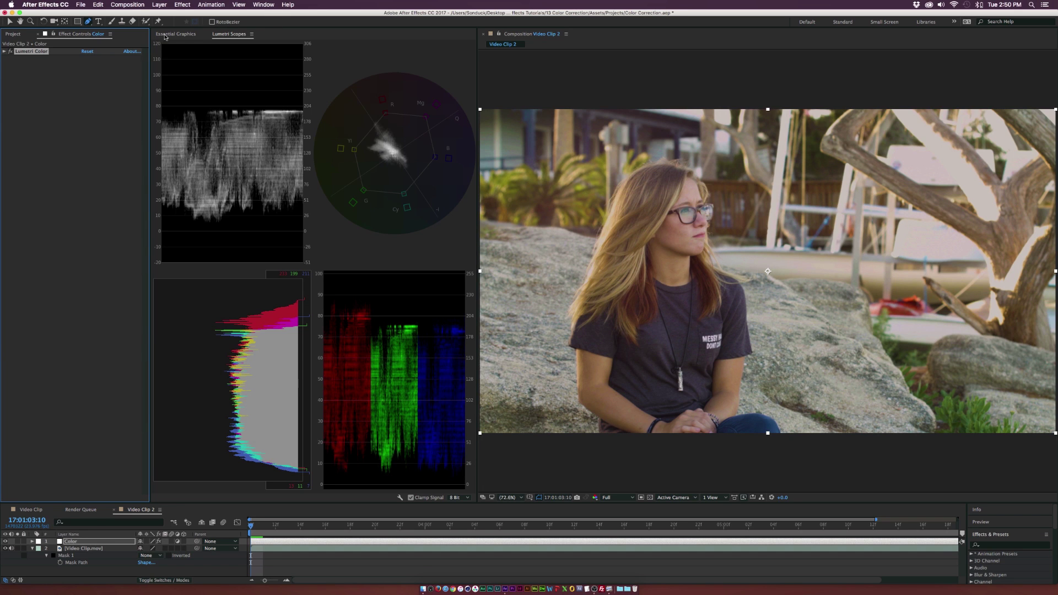
pyautogui.click(183, 4)
pyautogui.moveTo(209, 82)
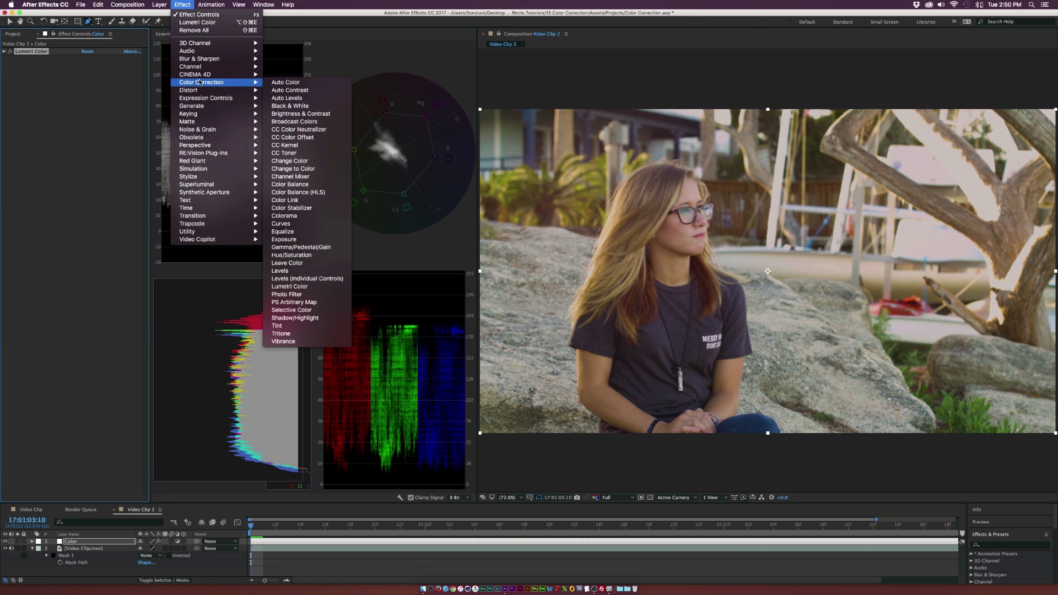
pyautogui.click(291, 287)
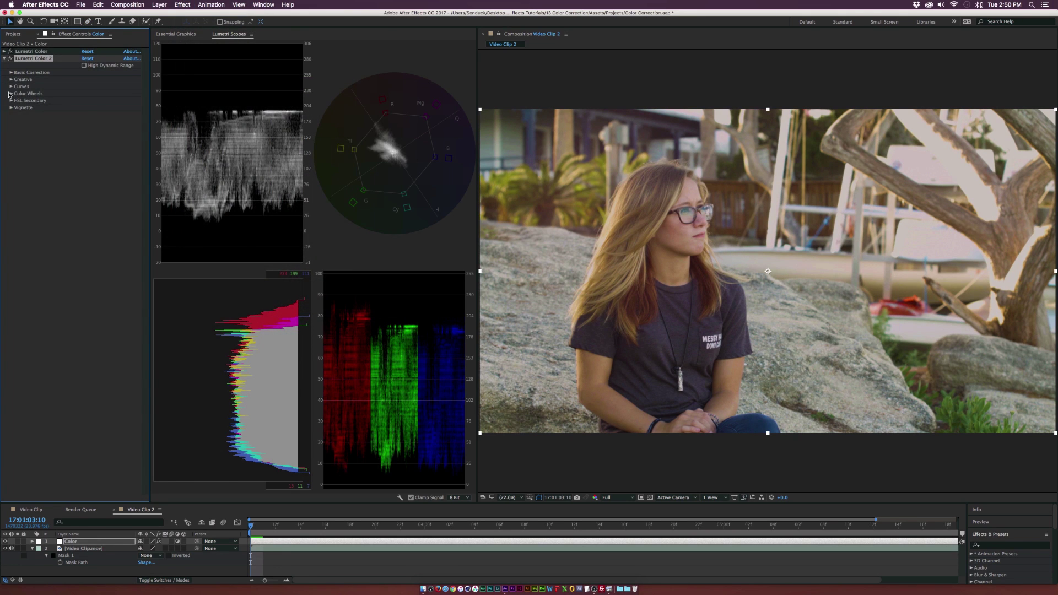
# Step: Tint the shadows slightly toward blue and the midtones slightly toward yellow-green with the second Lumetri Color's color wheels
pyautogui.click(11, 94)
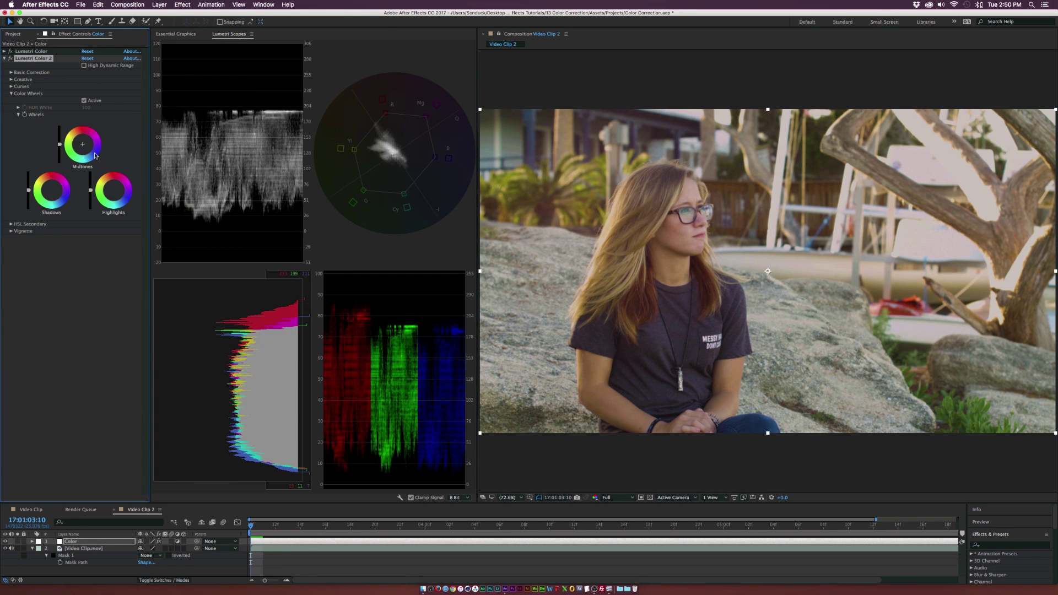
pyautogui.click(42, 52)
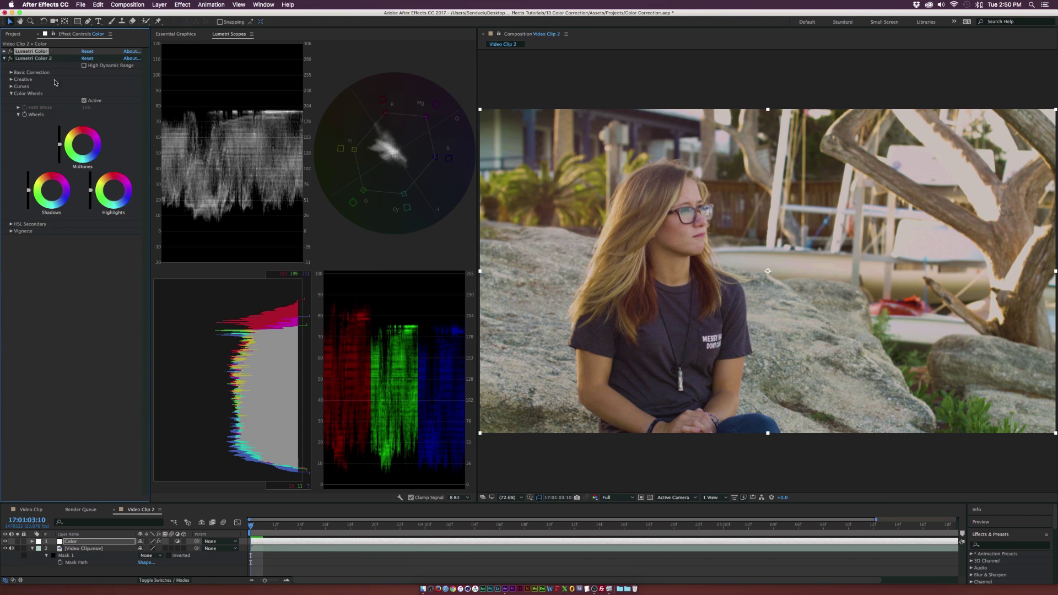
pyautogui.click(51, 190)
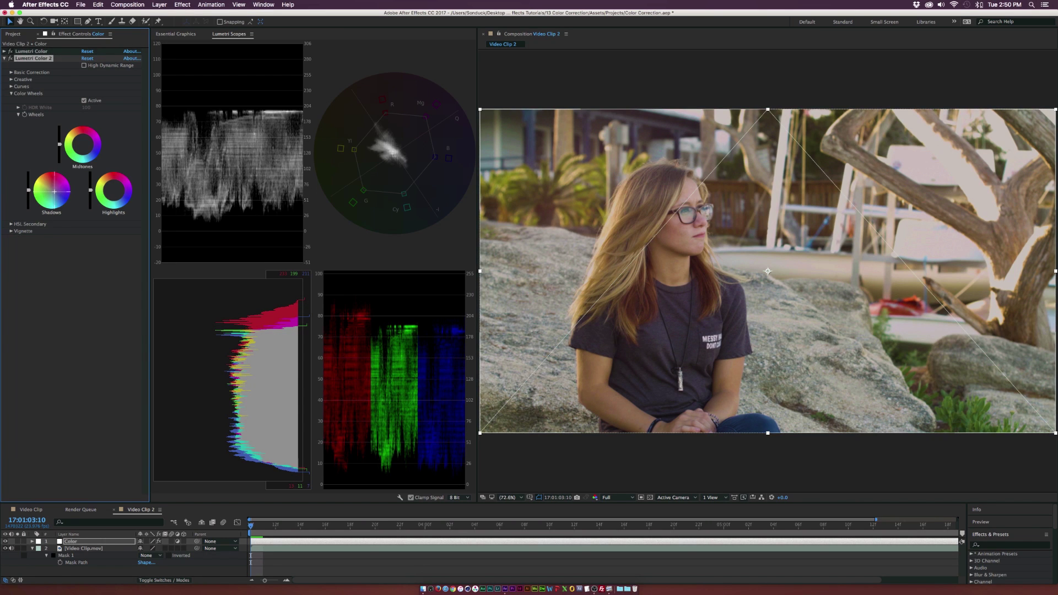
pyautogui.click(51, 191)
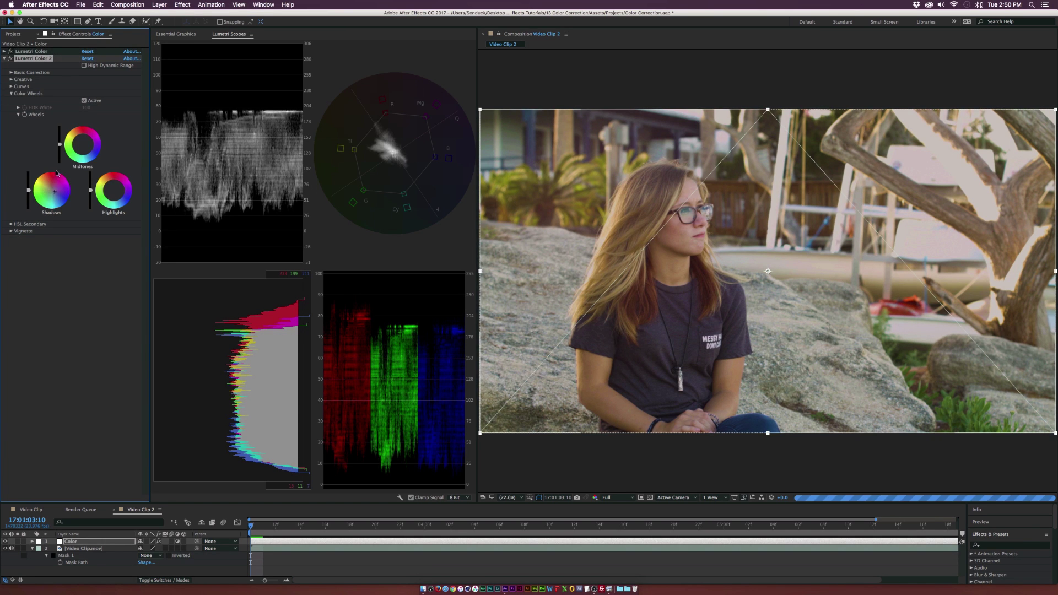
pyautogui.moveTo(85, 147); pyautogui.dragTo(80, 145)
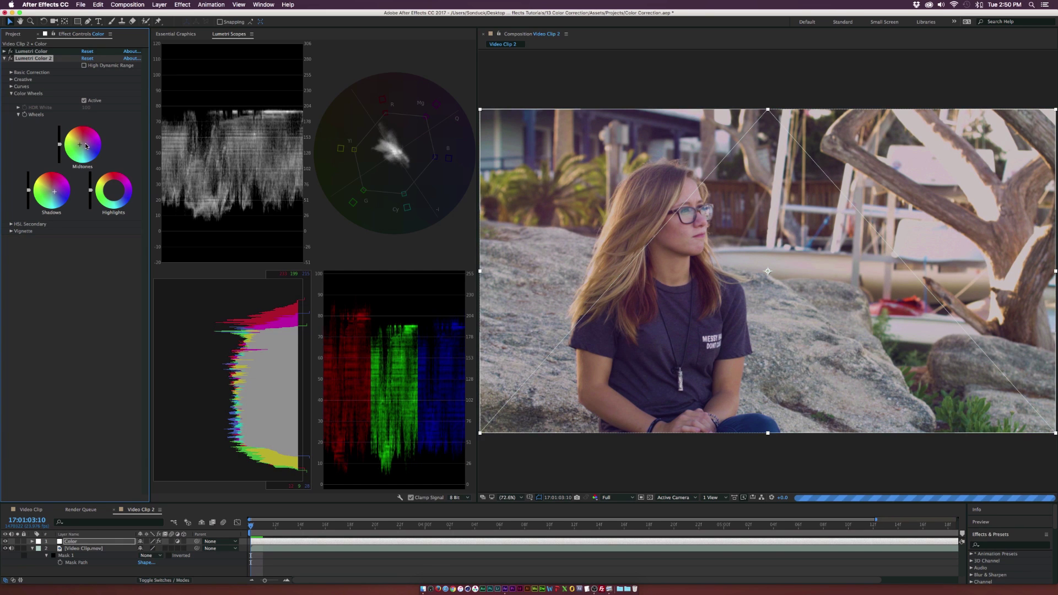
pyautogui.moveTo(86, 146); pyautogui.dragTo(81, 147)
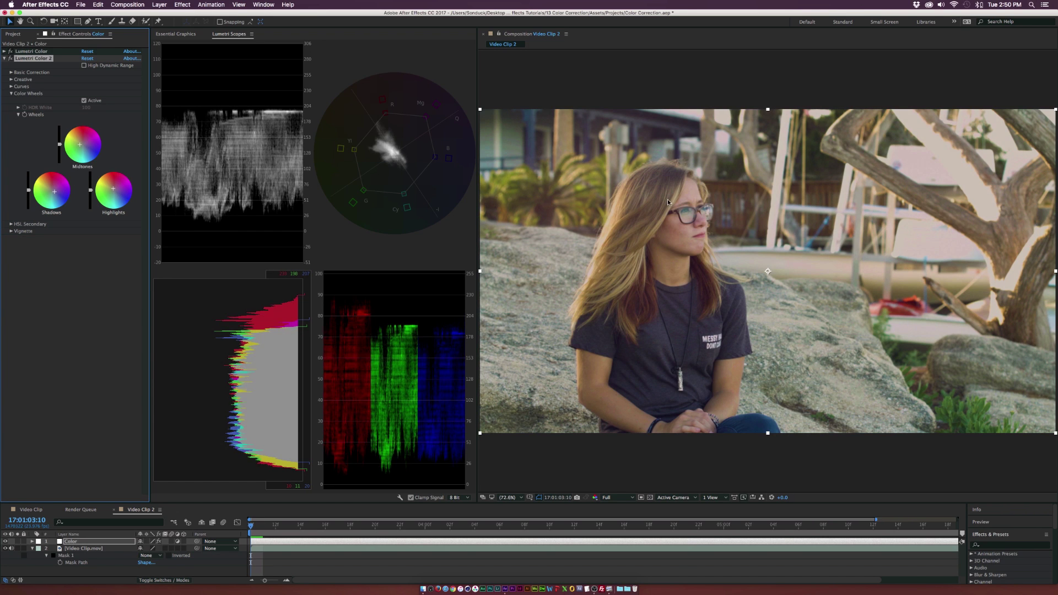
# Step: Compare the image with and without the second Lumetri Color effect, leaving the effect enabled
pyautogui.click(10, 58)
pyautogui.click(10, 58)
pyautogui.click(10, 58)
pyautogui.click(9, 57)
pyautogui.click(10, 58)
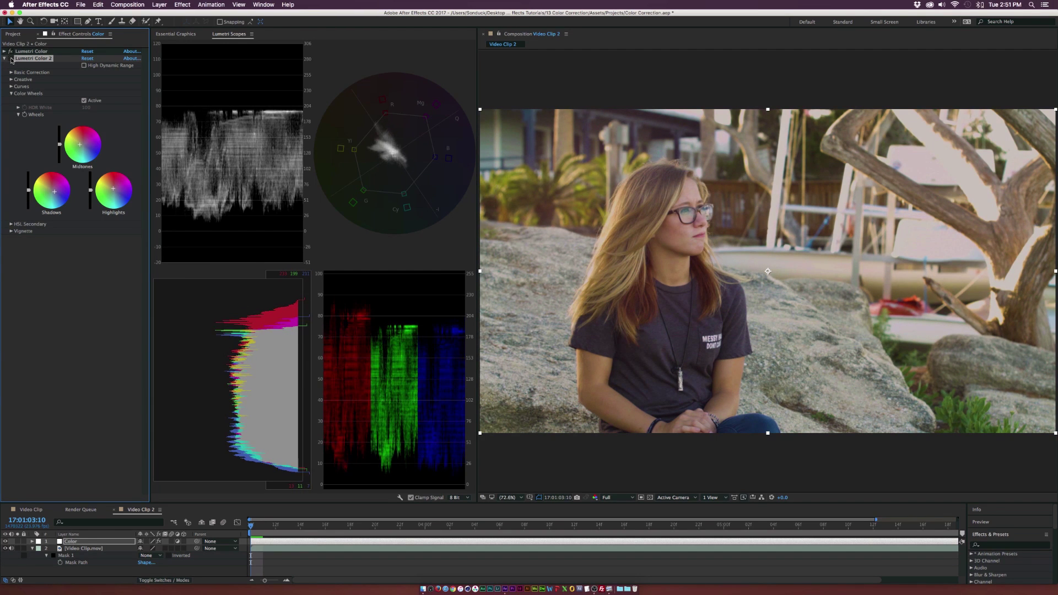
pyautogui.click(10, 58)
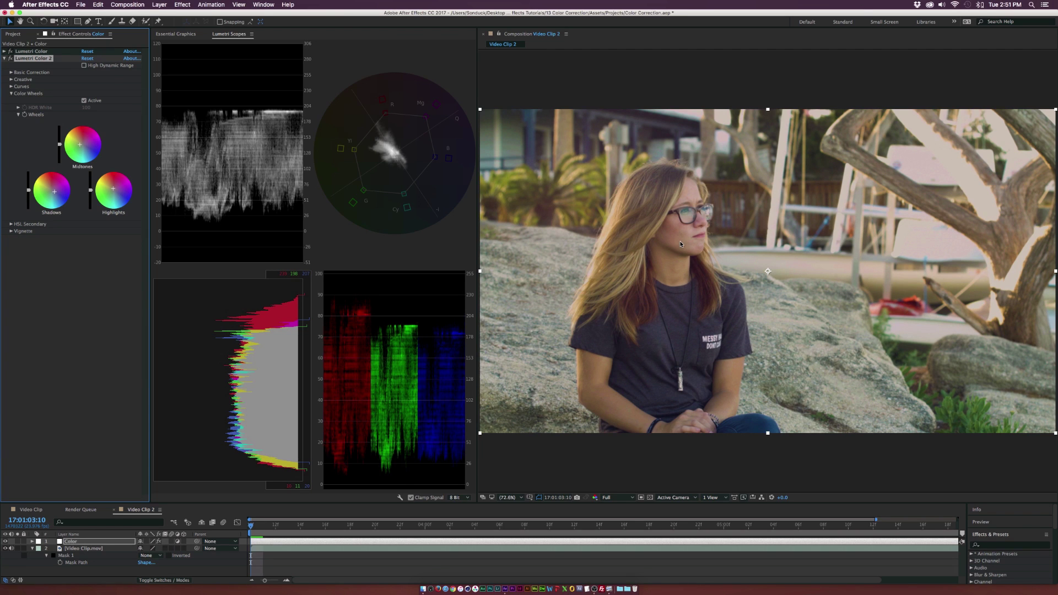
pyautogui.click(10, 57)
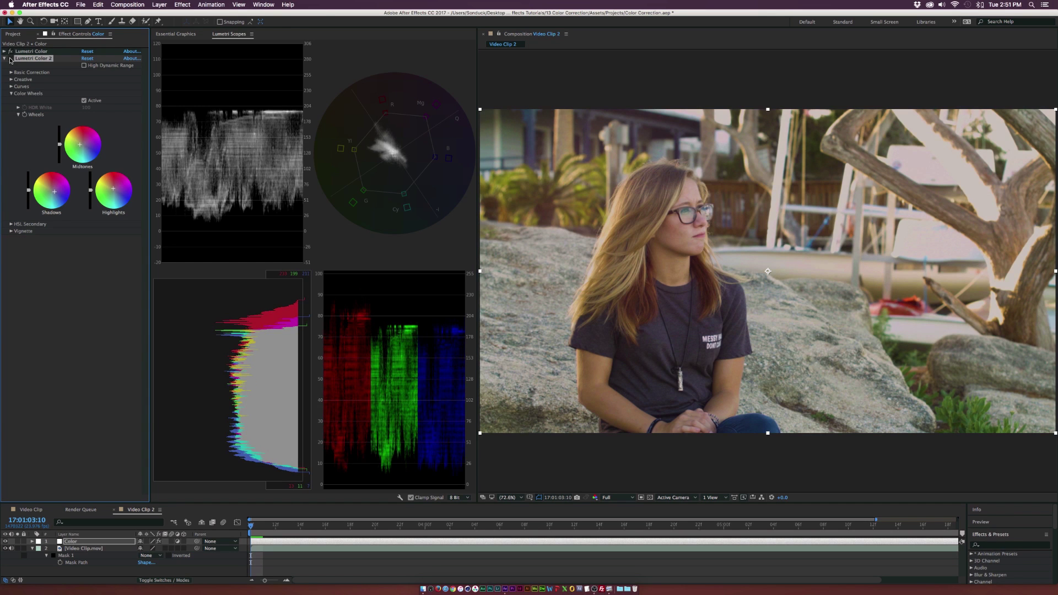
pyautogui.click(10, 58)
pyautogui.click(10, 58)
pyautogui.click(10, 58)
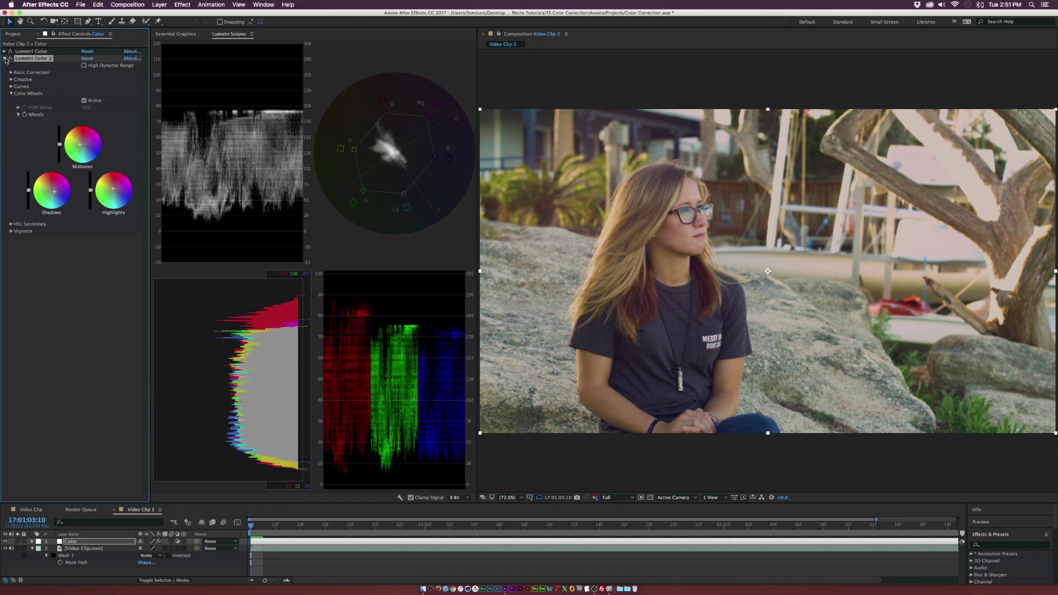
# Step: Collapse the second Lumetri Color effect and add a Color Balance effect to the Color layer
pyautogui.click(5, 58)
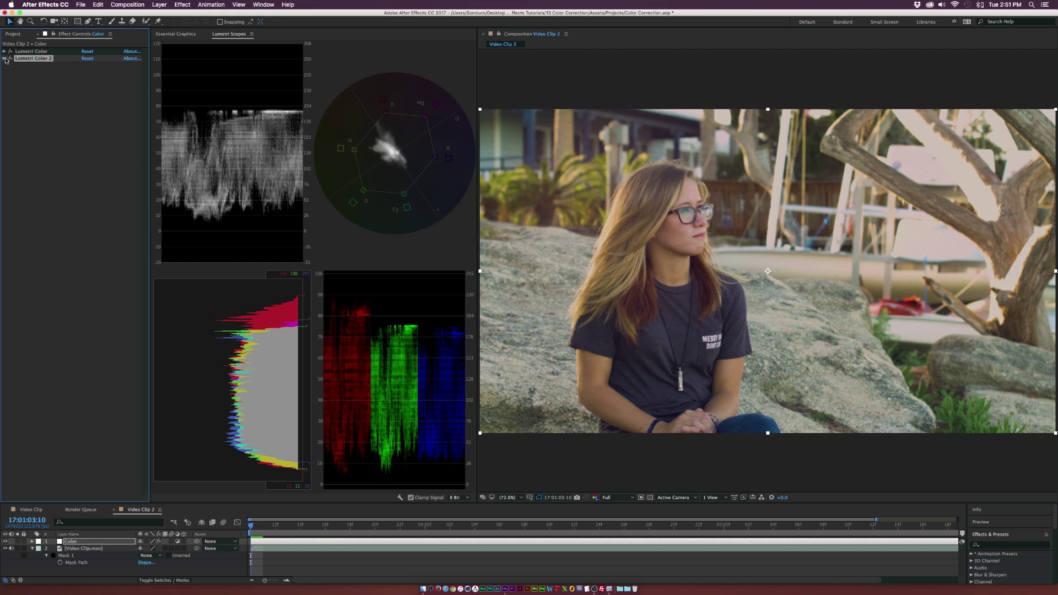
pyautogui.click(60, 129)
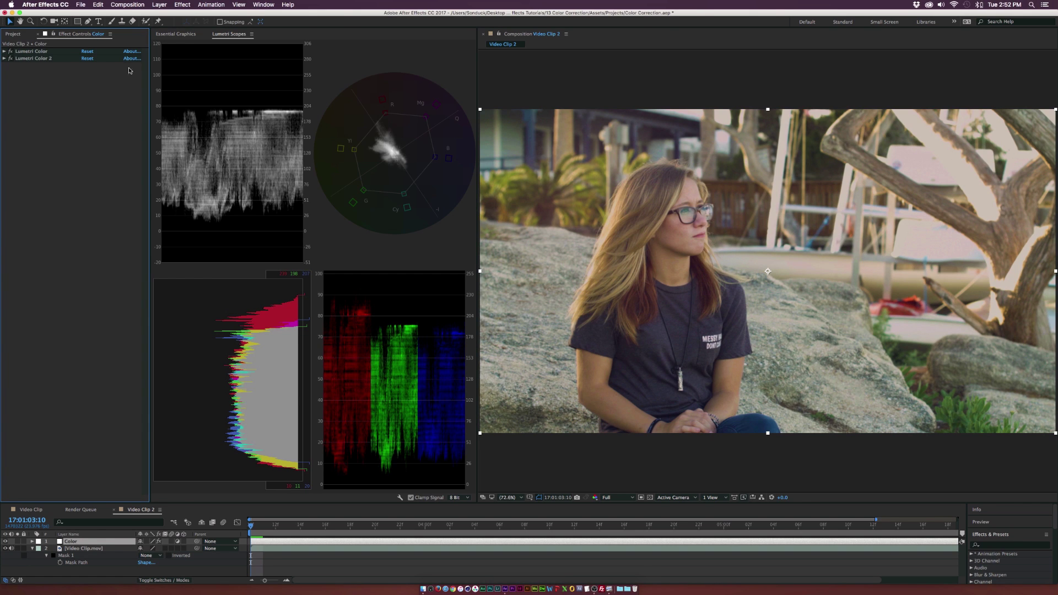
pyautogui.click(180, 5)
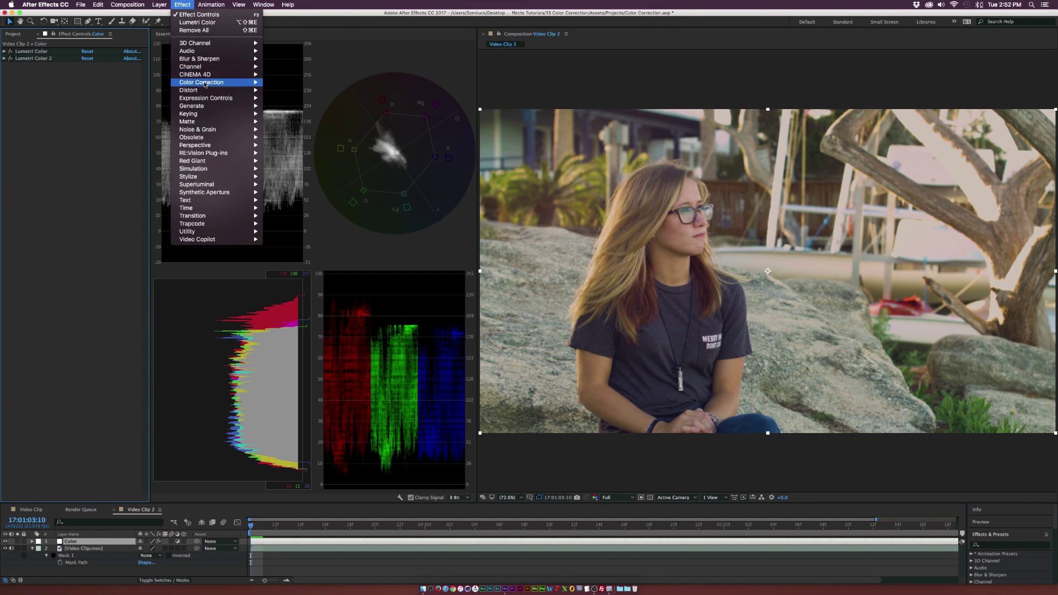
pyautogui.moveTo(205, 83)
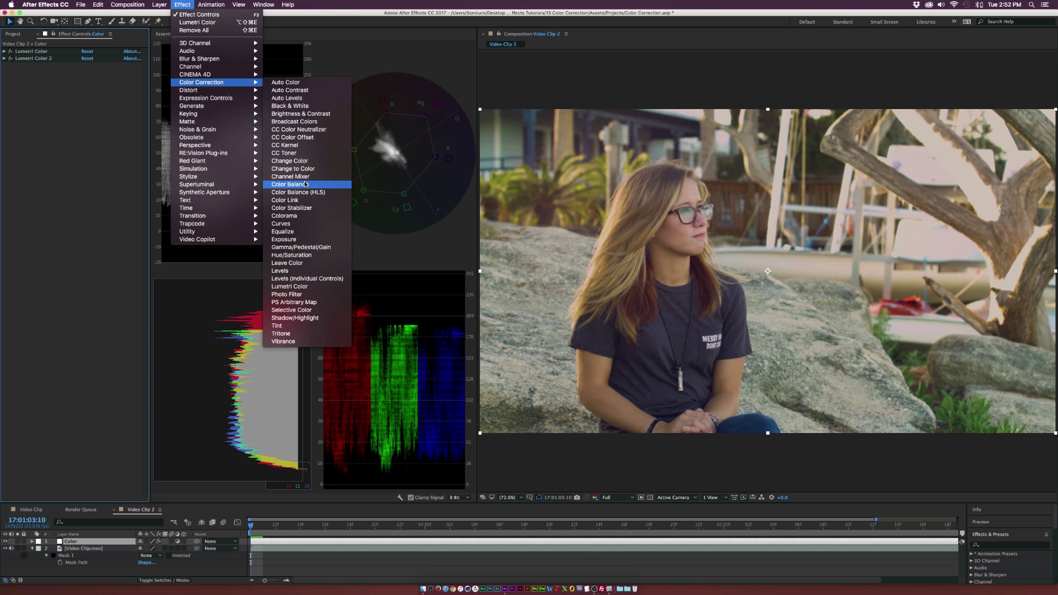
pyautogui.click(277, 185)
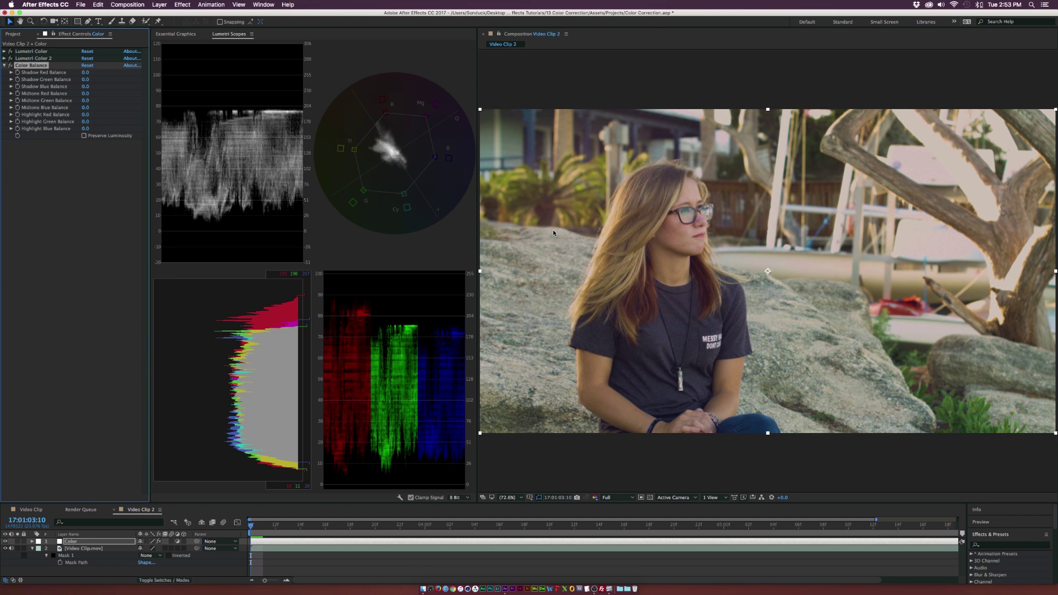
# Step: Set the Color Balance midtones to red 8, green -6 and blue -5
pyautogui.click(85, 93)
pyautogui.write('8')
pyautogui.press('Tab')
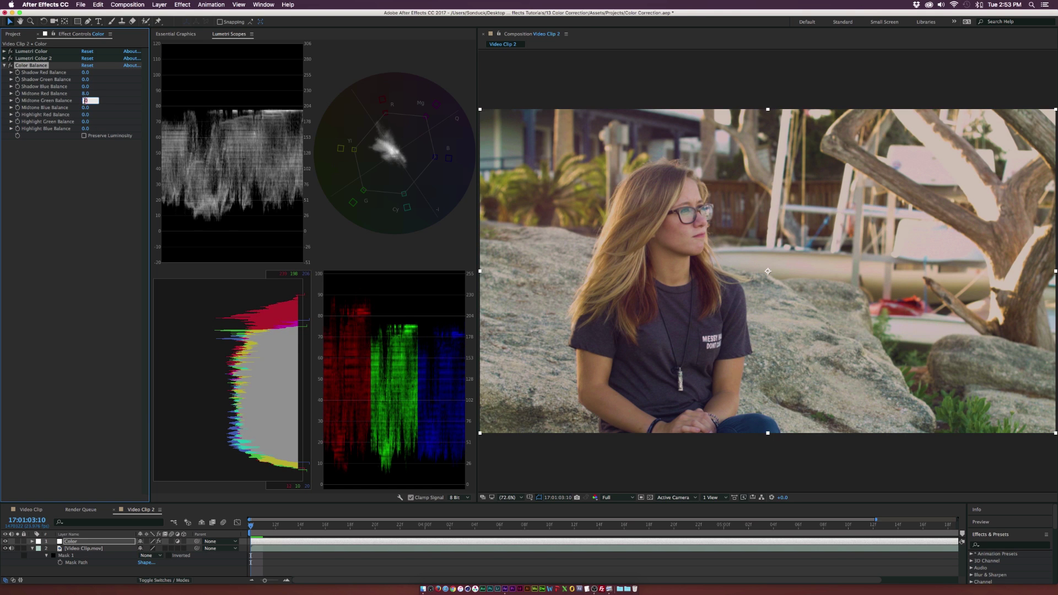
pyautogui.write('-6')
pyautogui.press('Tab')
pyautogui.write('-5')
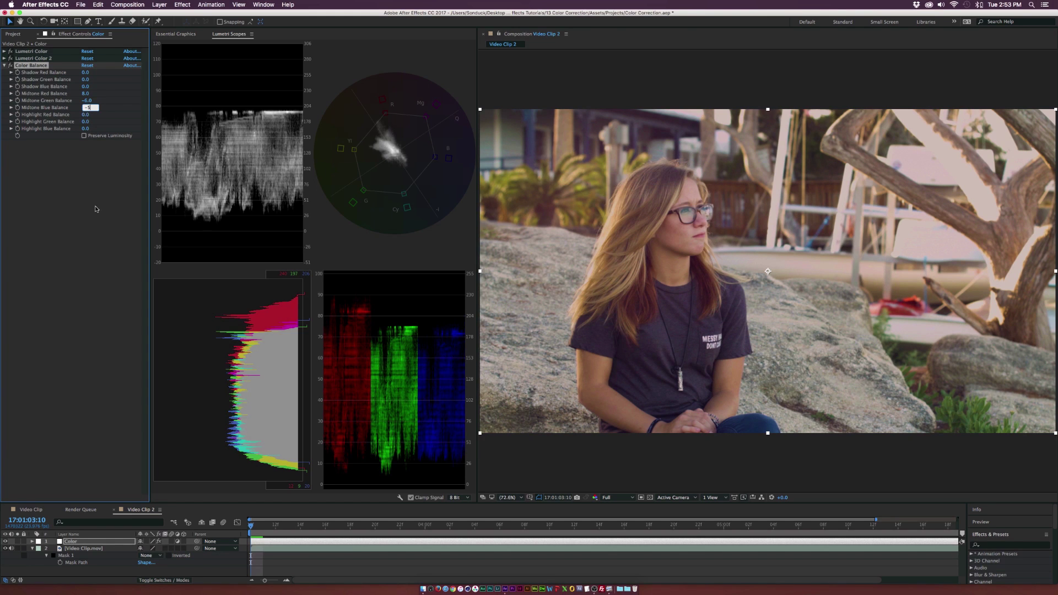
pyautogui.press('Return')
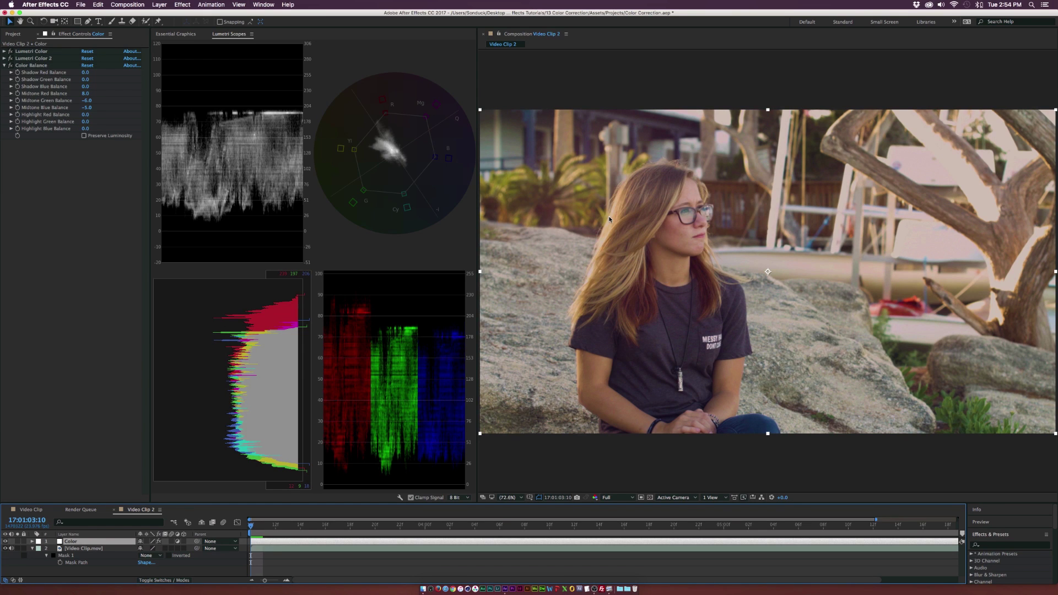
# Step: Add a Brightness & Contrast effect to the Color layer with contrast 35 and brightness -4
pyautogui.click(182, 4)
pyautogui.moveTo(231, 82)
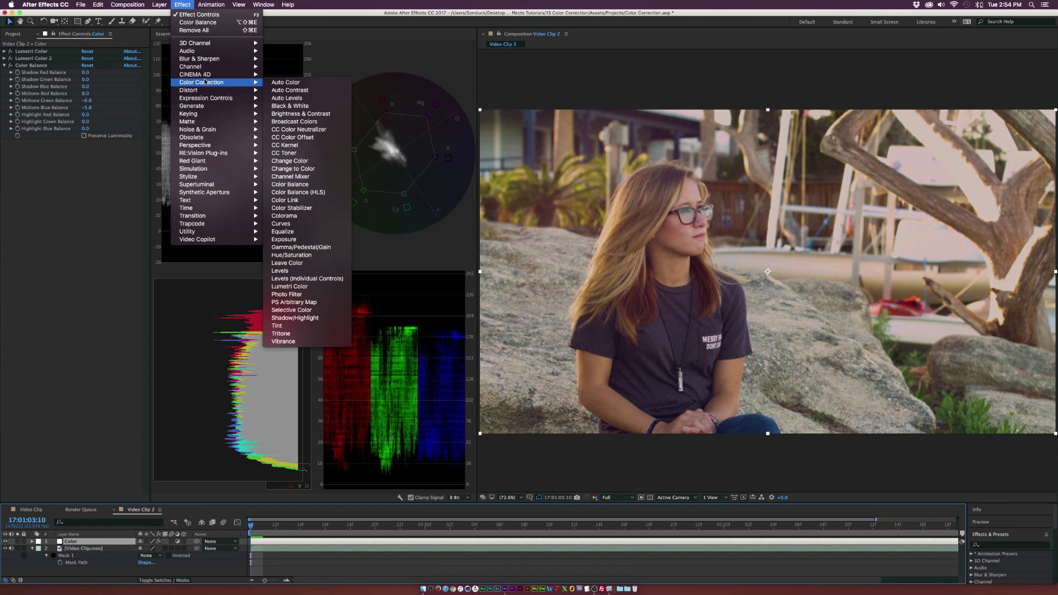
pyautogui.click(300, 113)
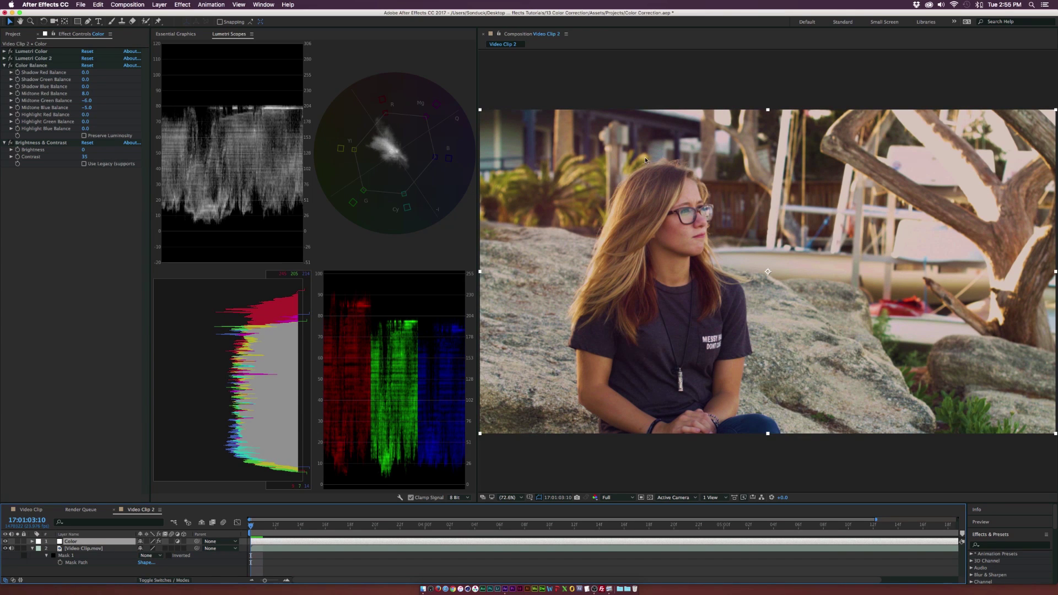
pyautogui.click(84, 150)
pyautogui.write('-4')
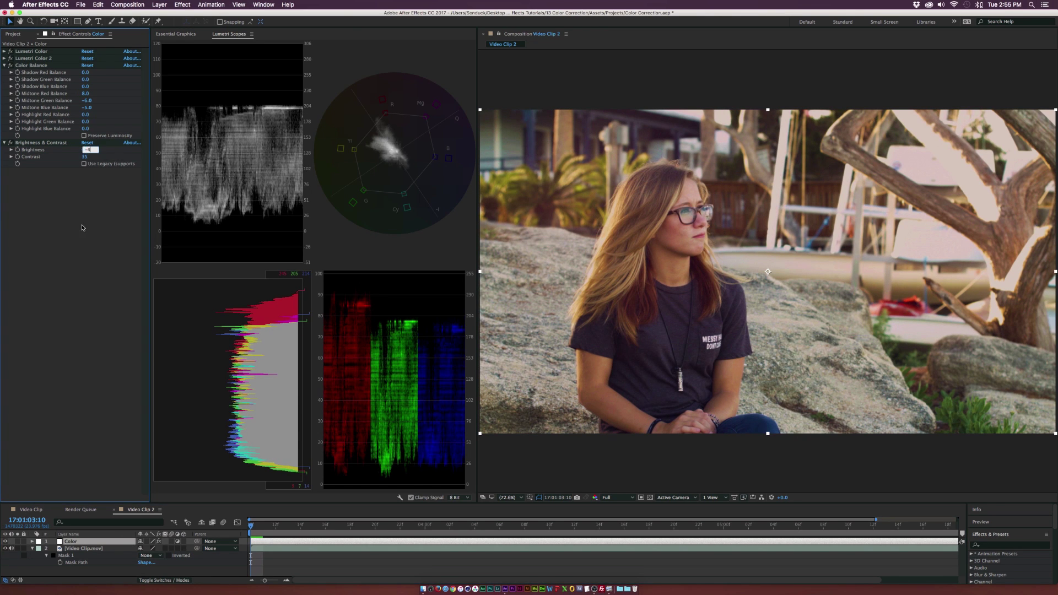
pyautogui.press('Return')
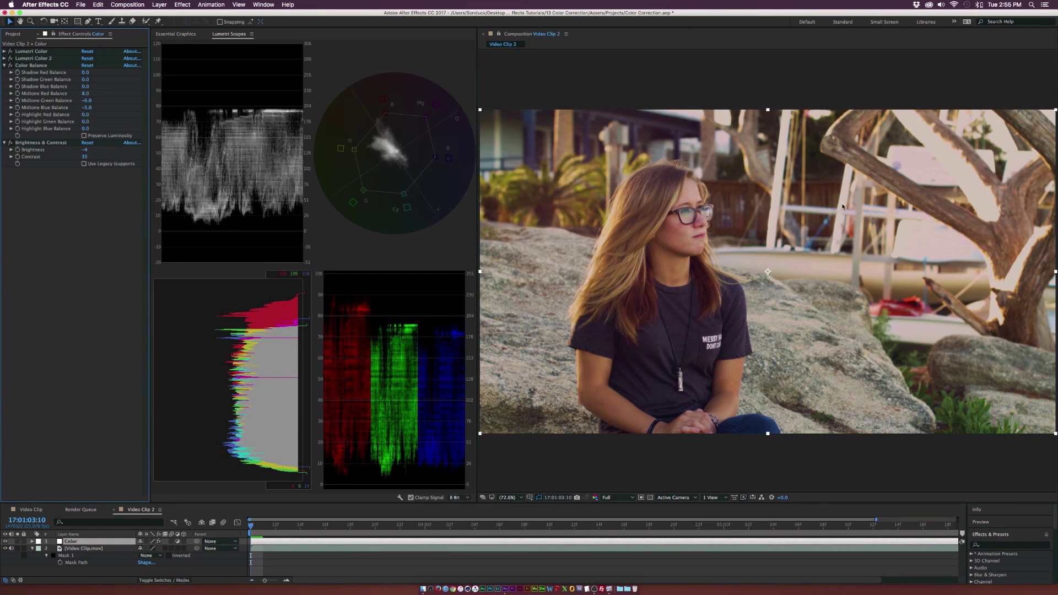
# Step: Add a Hue/Saturation effect to the Color layer and set the Reds channel saturation to -13
pyautogui.click(186, 5)
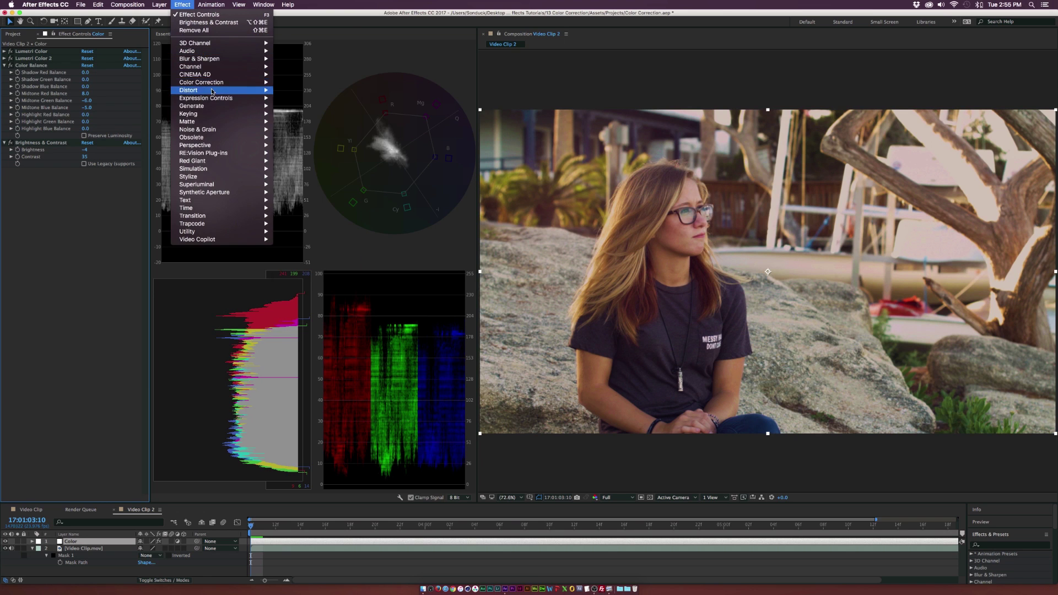
pyautogui.moveTo(231, 82)
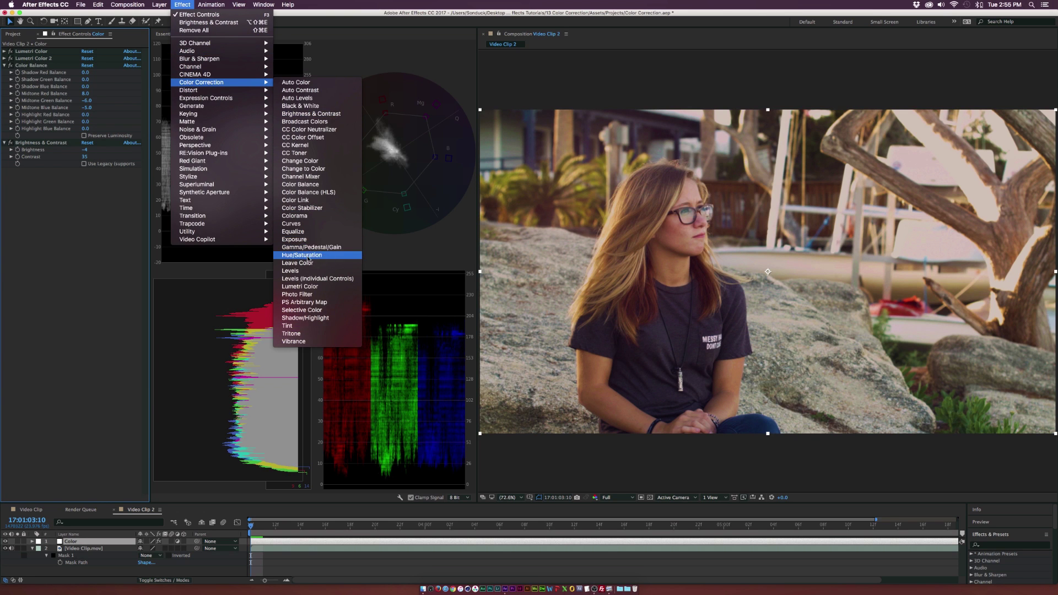
pyautogui.click(322, 256)
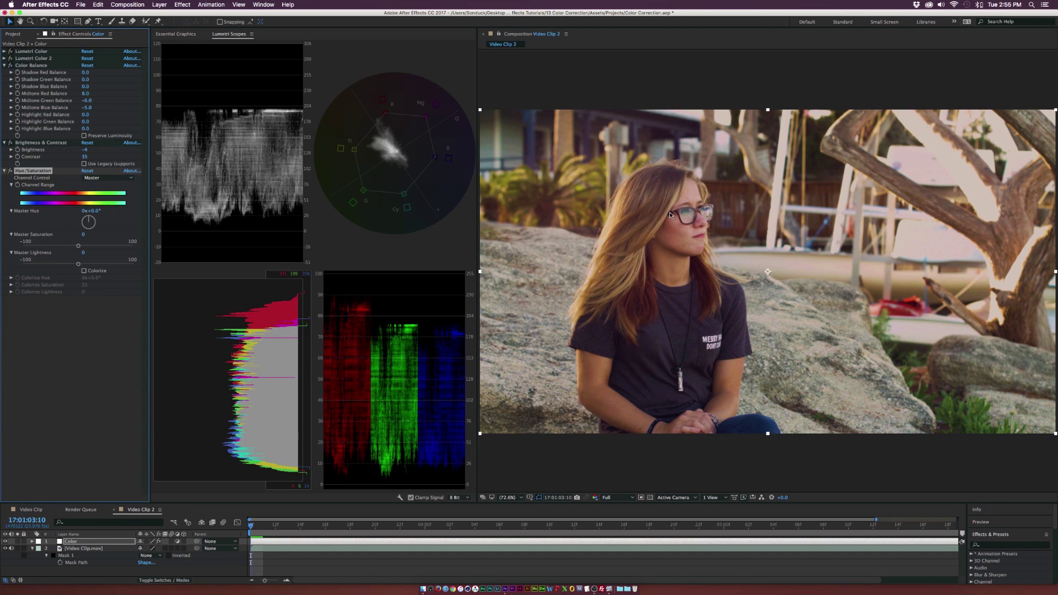
pyautogui.click(101, 178)
pyautogui.click(94, 186)
pyautogui.moveTo(79, 246); pyautogui.dragTo(72, 247)
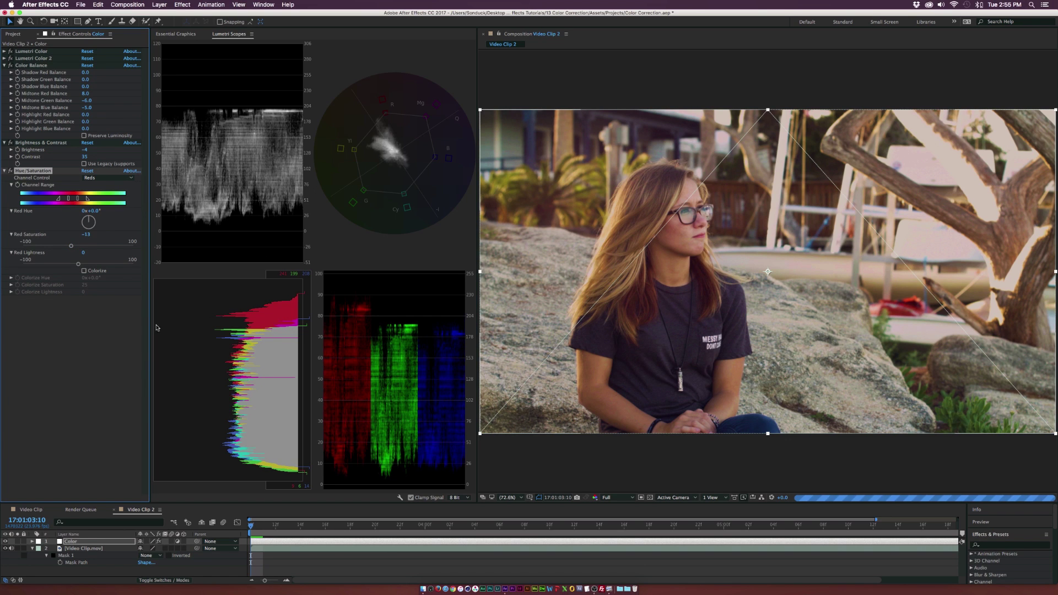
# Step: Set the Magentas channel saturation of the Hue/Saturation effect to -45
pyautogui.click(105, 177)
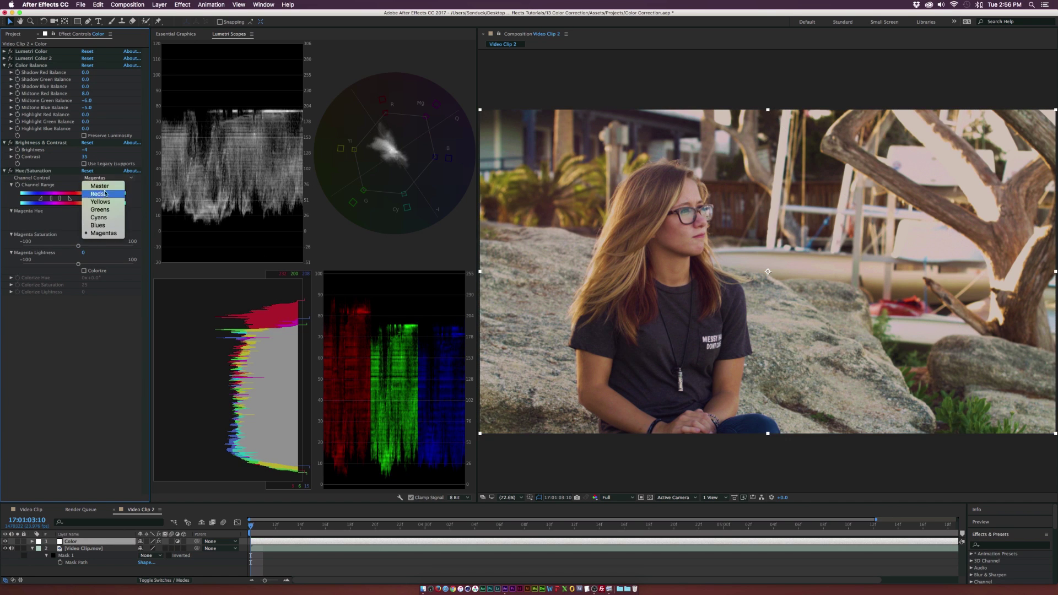
pyautogui.click(96, 234)
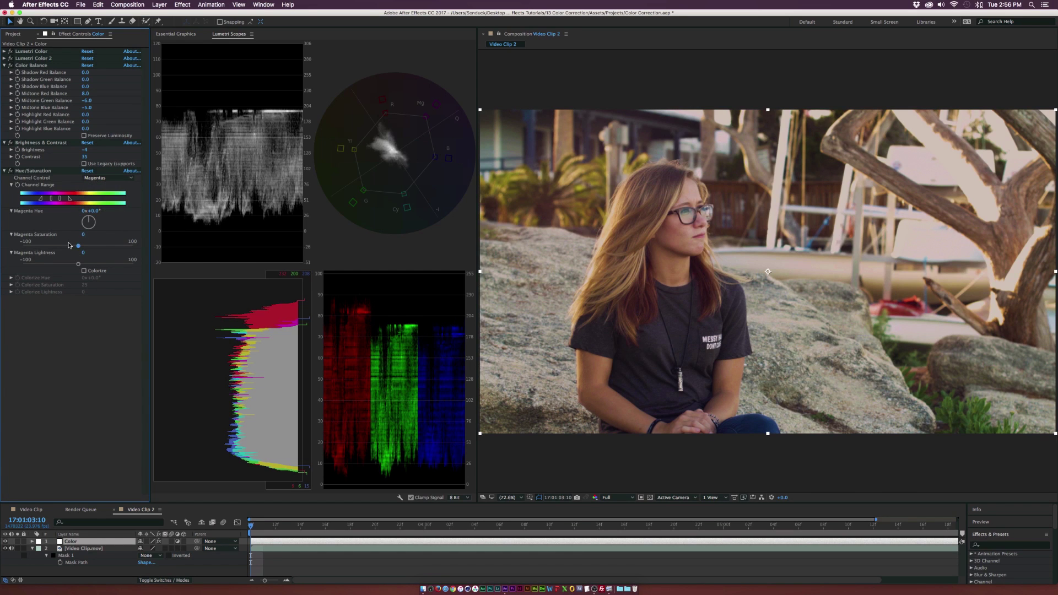
pyautogui.moveTo(78, 246); pyautogui.dragTo(54, 249)
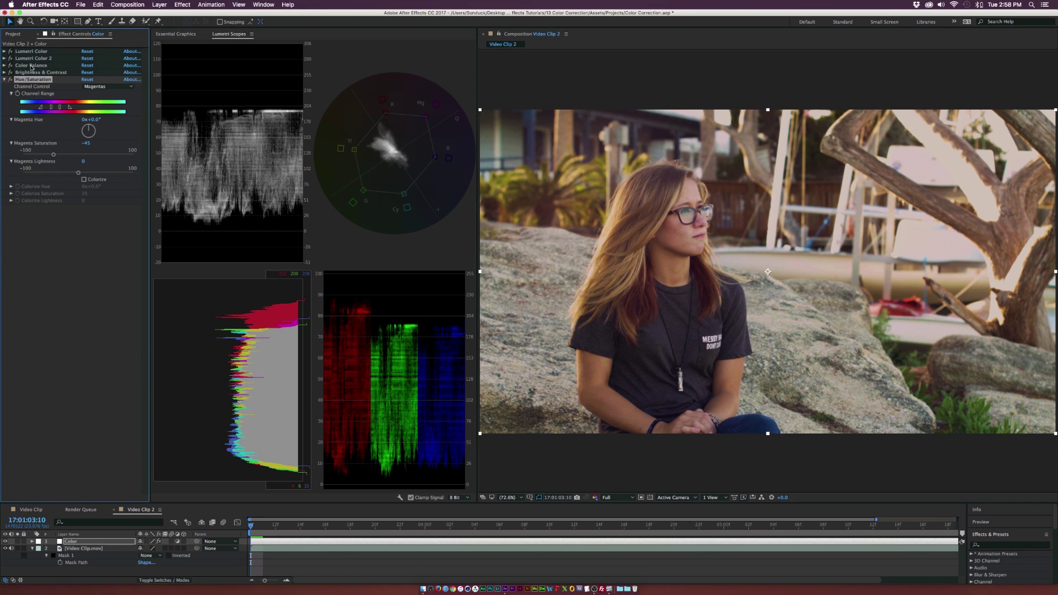
# Step: Fine-tune the shadows and midtones color wheels of the second Lumetri Color effect, shifting the midtones slightly toward green
pyautogui.click(5, 59)
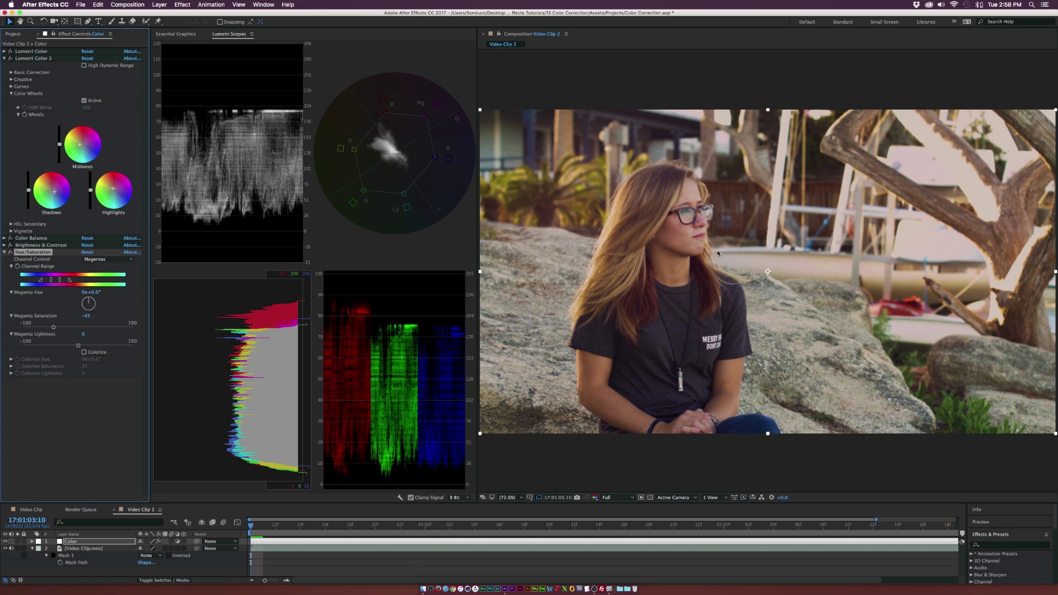
pyautogui.click(56, 192)
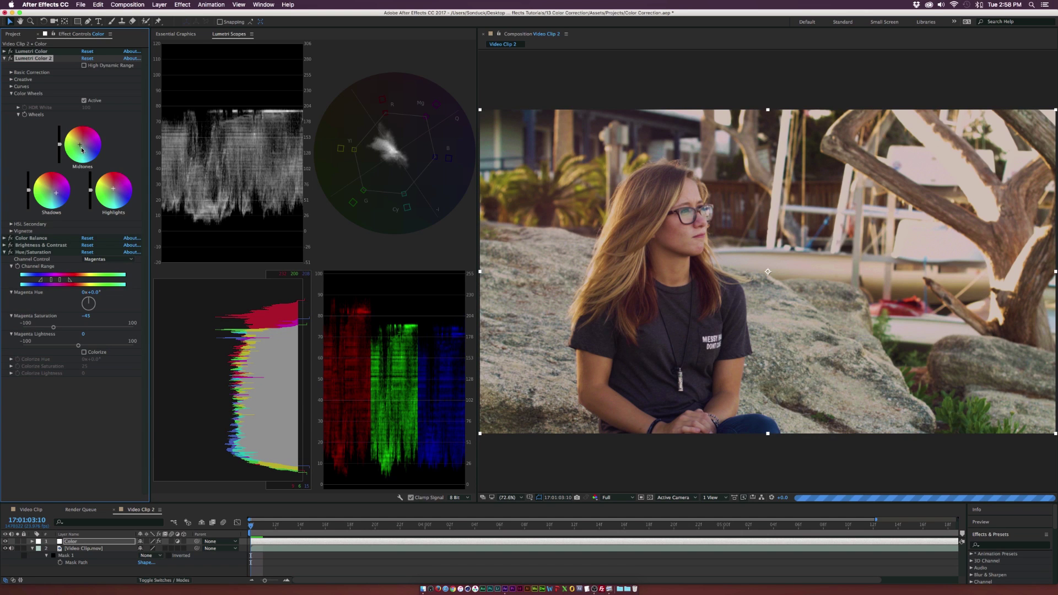
pyautogui.moveTo(81, 149); pyautogui.dragTo(82, 147)
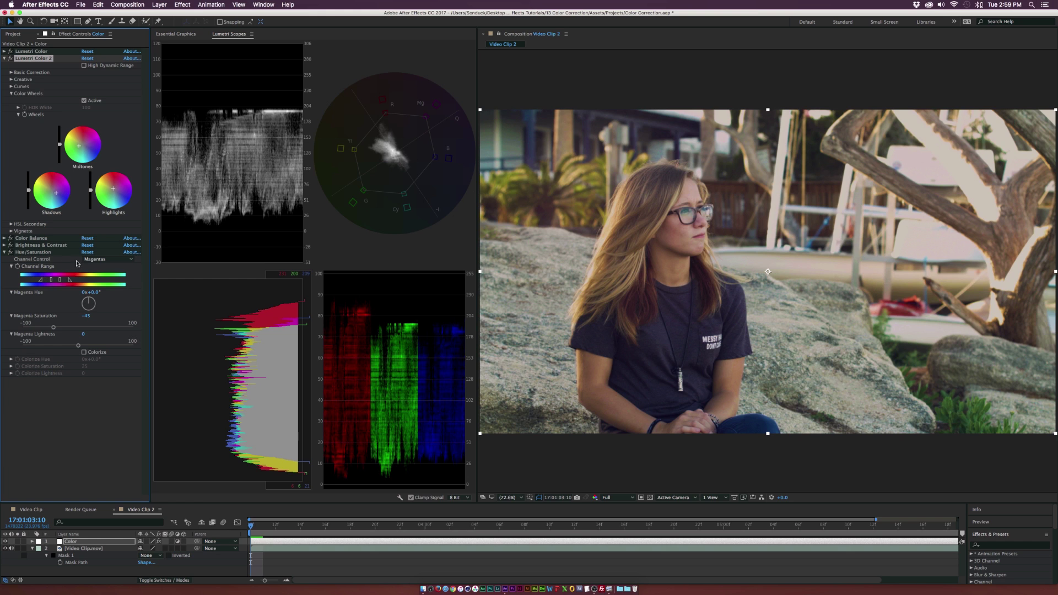
# Step: Set the Blues channel saturation of the Hue/Saturation effect to -40
pyautogui.click(97, 259)
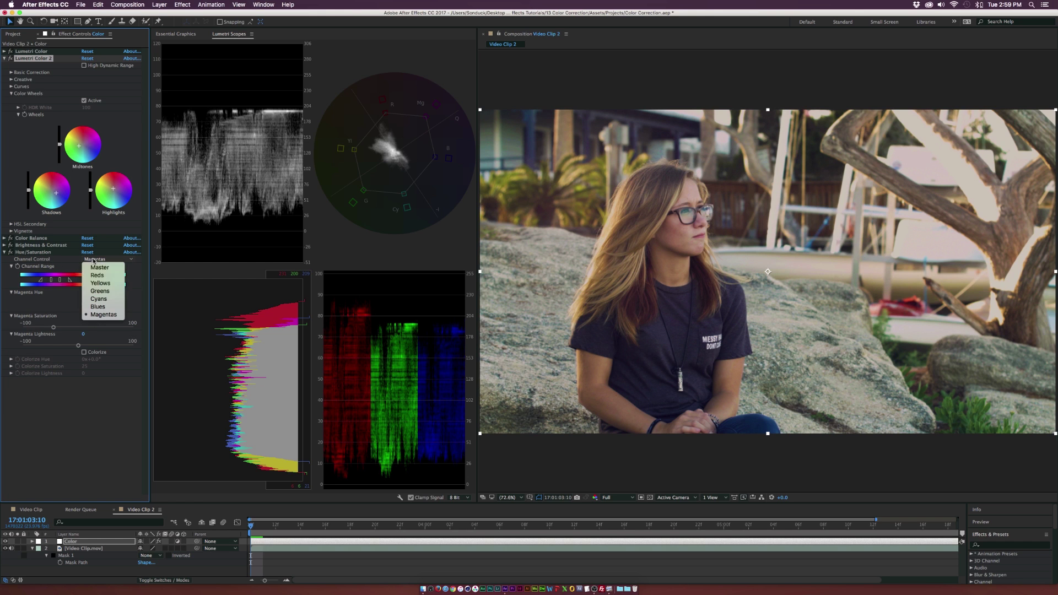
pyautogui.click(97, 306)
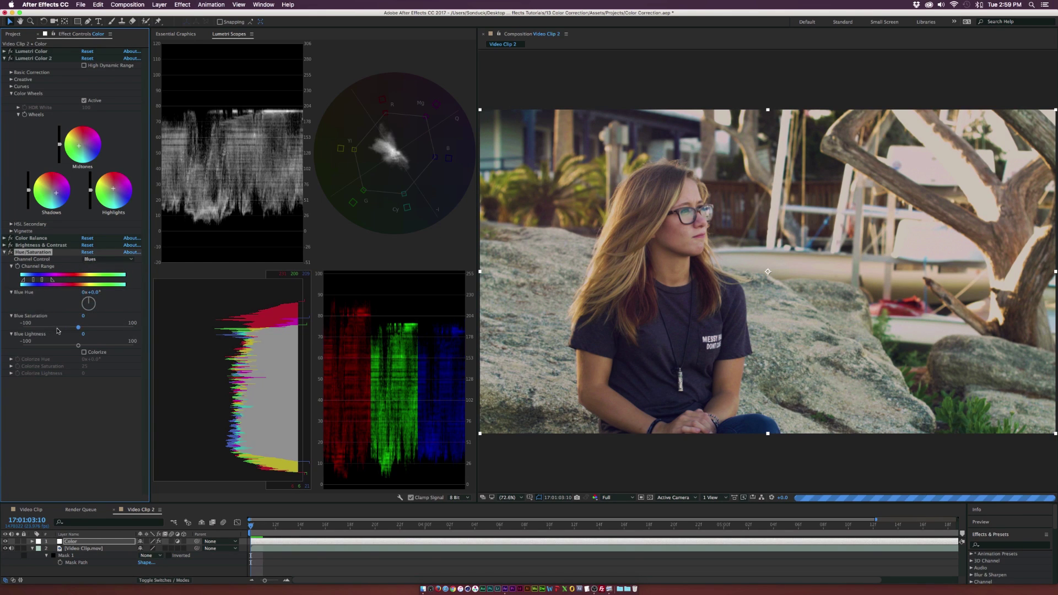
pyautogui.moveTo(66, 327); pyautogui.dragTo(55, 329)
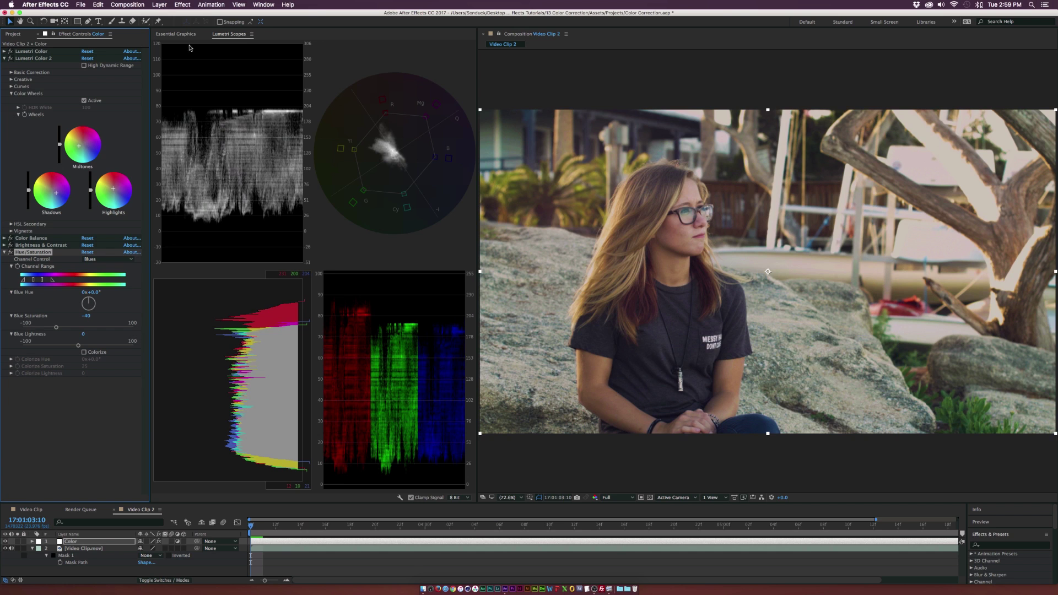
# Step: Add an Unsharp Mask effect to the Color layer
pyautogui.click(182, 4)
pyautogui.moveTo(247, 60)
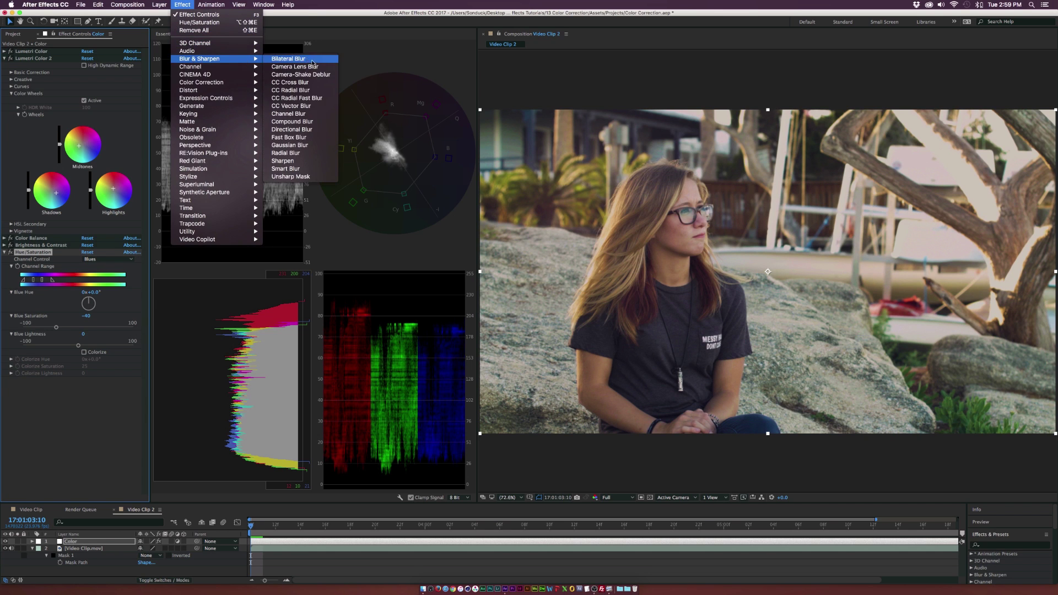
pyautogui.click(276, 177)
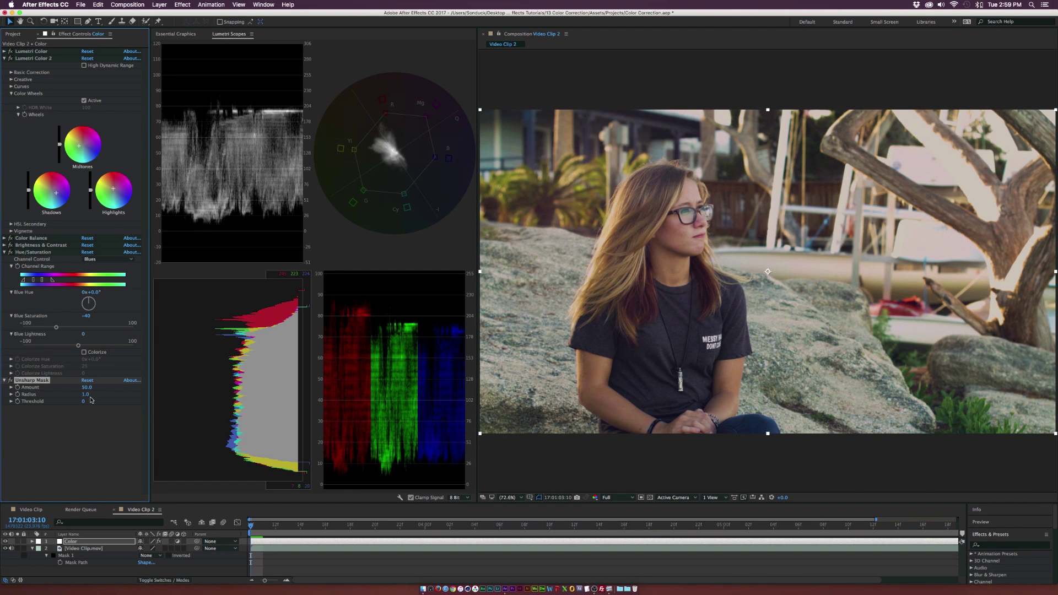
# Step: Isolate the face with the video clip's mask in Add mode to check its skin tone, then return the mask to None
pyautogui.click(93, 557)
pyautogui.click(147, 555)
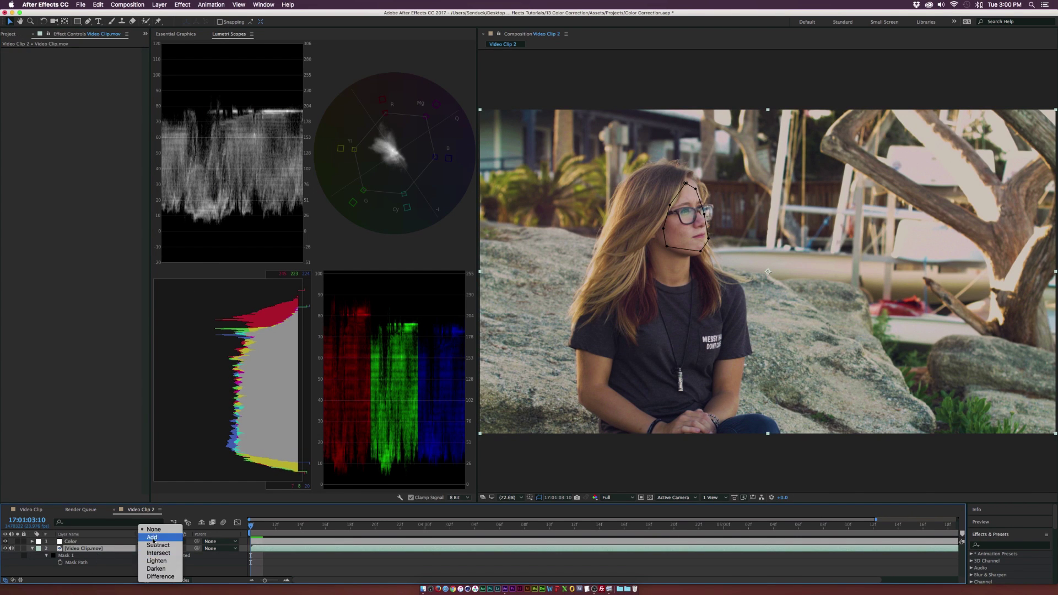
pyautogui.click(149, 537)
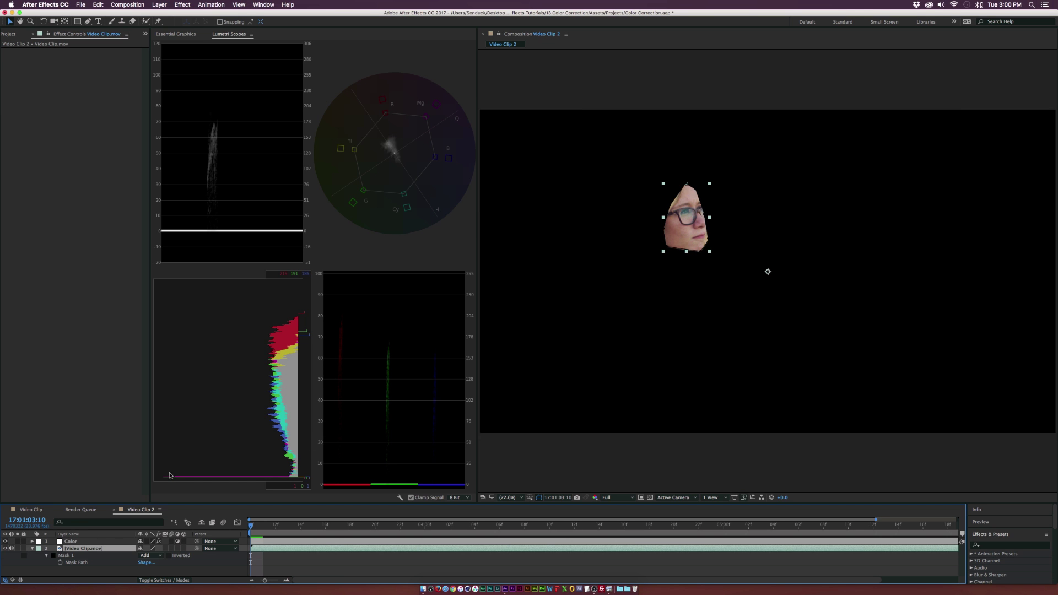
pyautogui.click(145, 555)
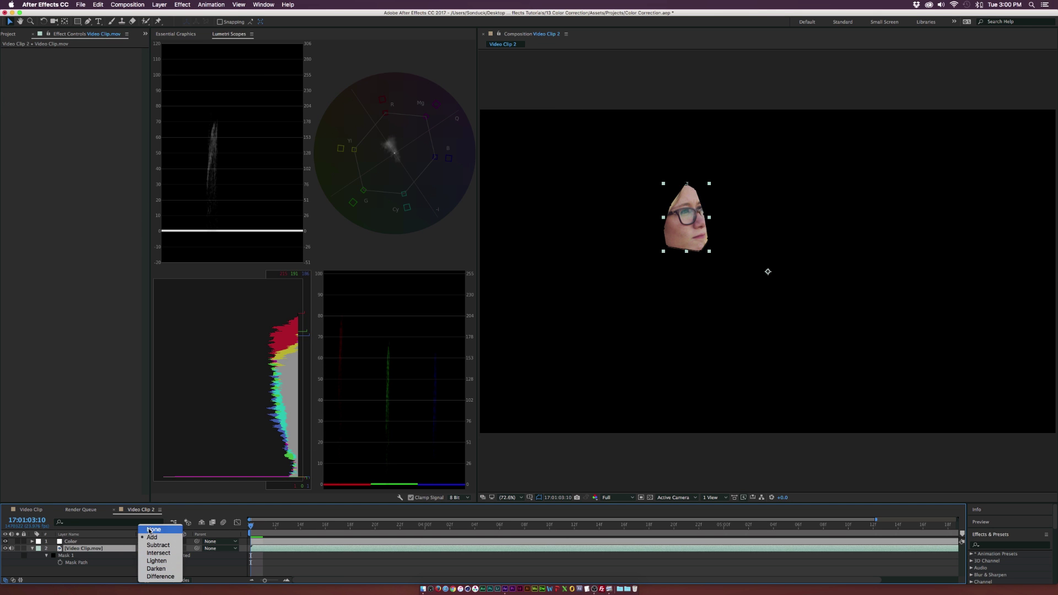
pyautogui.click(149, 530)
pyautogui.press('super+shift+a')
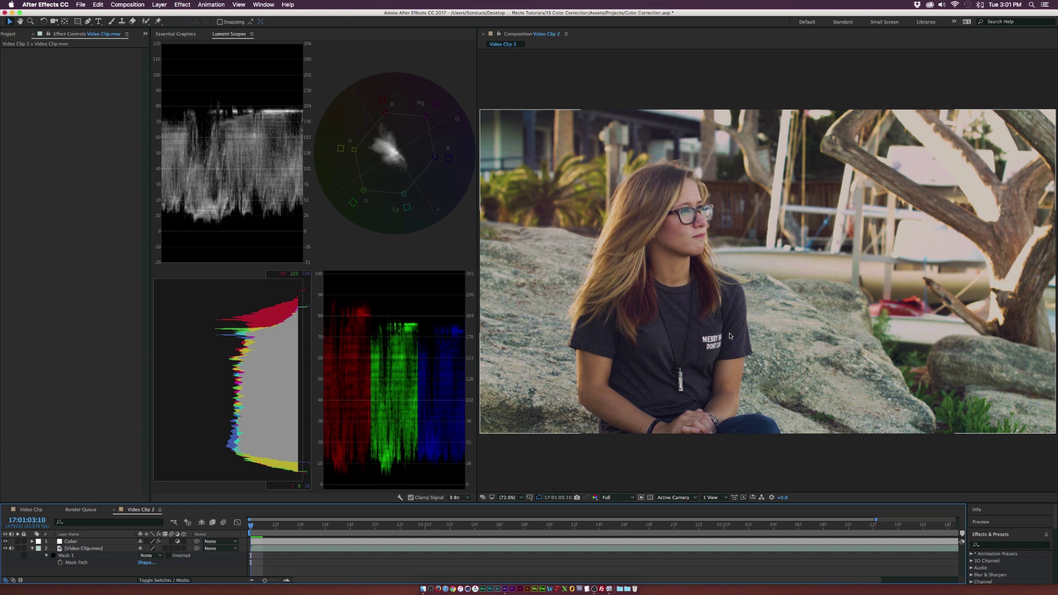
# Step: Open the Basic Correction settings of the Color layer's second Lumetri Color effect
pyautogui.click(83, 541)
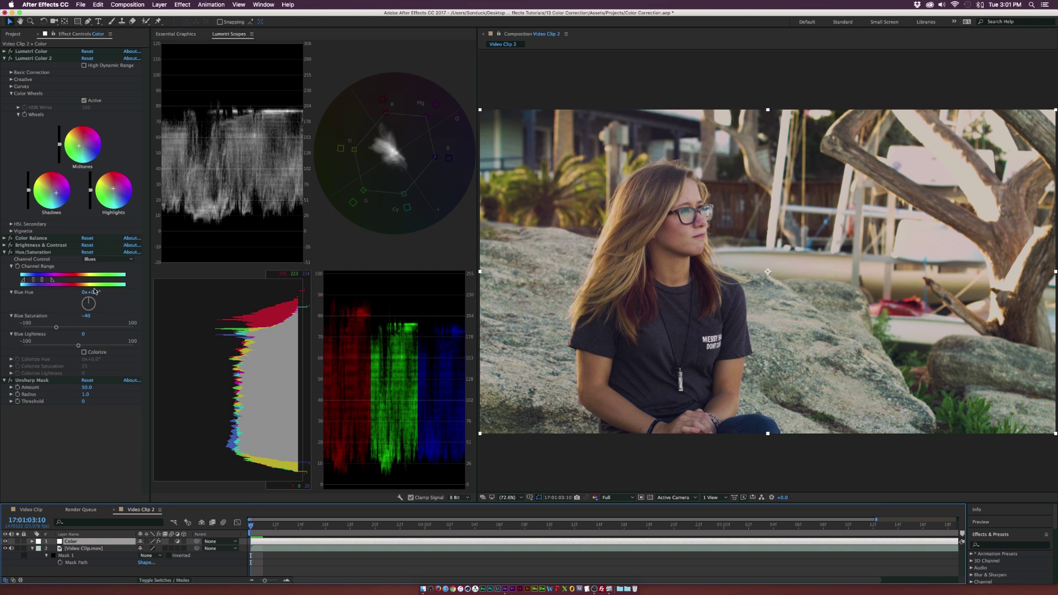
pyautogui.click(11, 72)
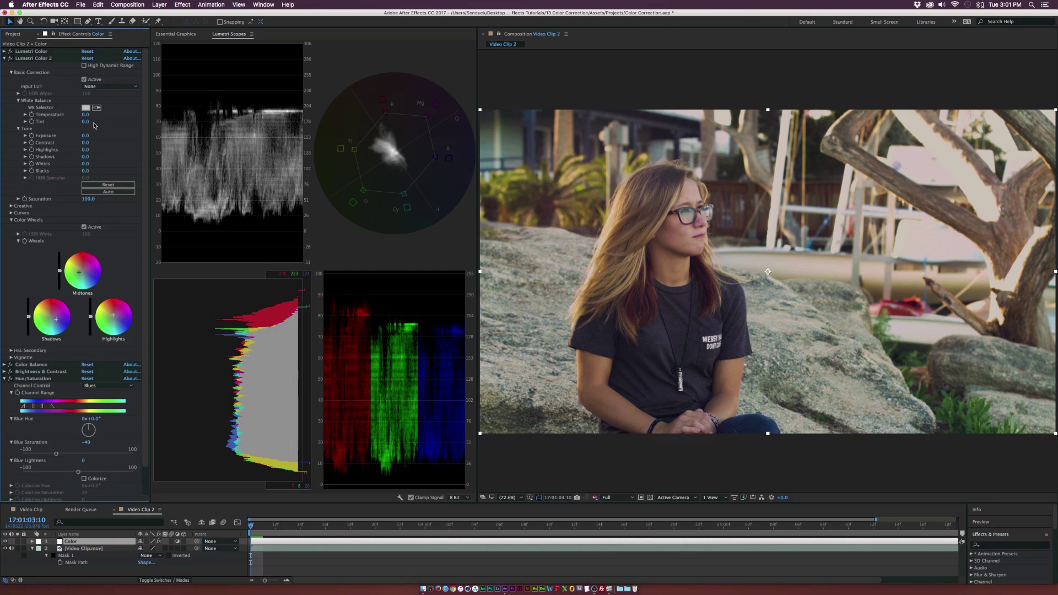